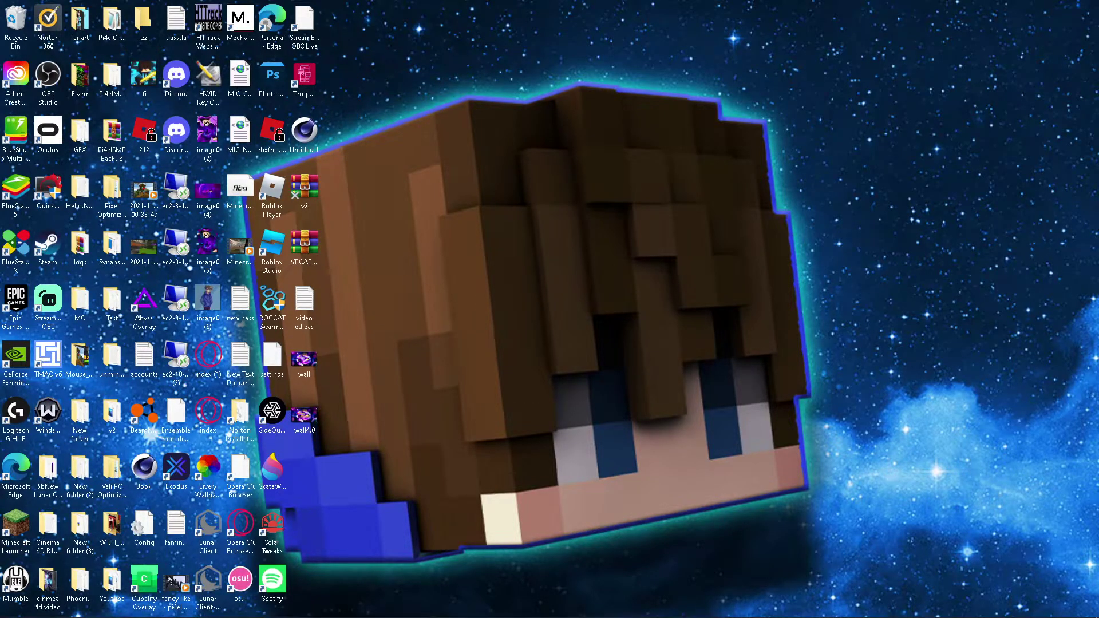
# Download the shared "Cinema 4D R17 -Pi4el" folder from Google Drive and clear the browser window off the desktop
pyautogui.moveTo(211, 616)
pyautogui.press('super+Up')
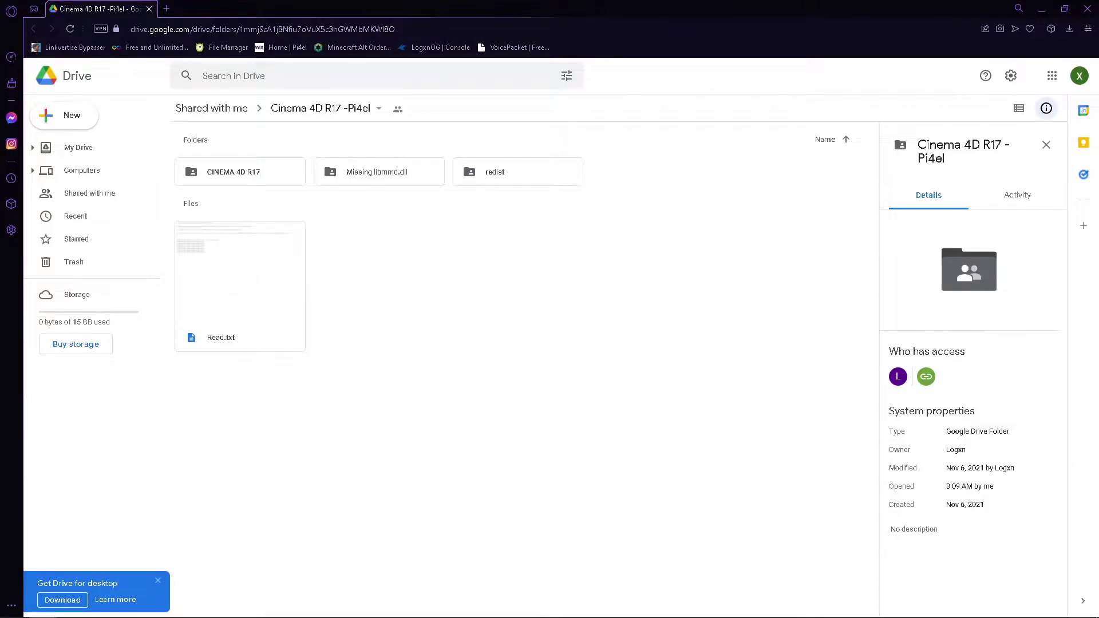
pyautogui.click(1047, 145)
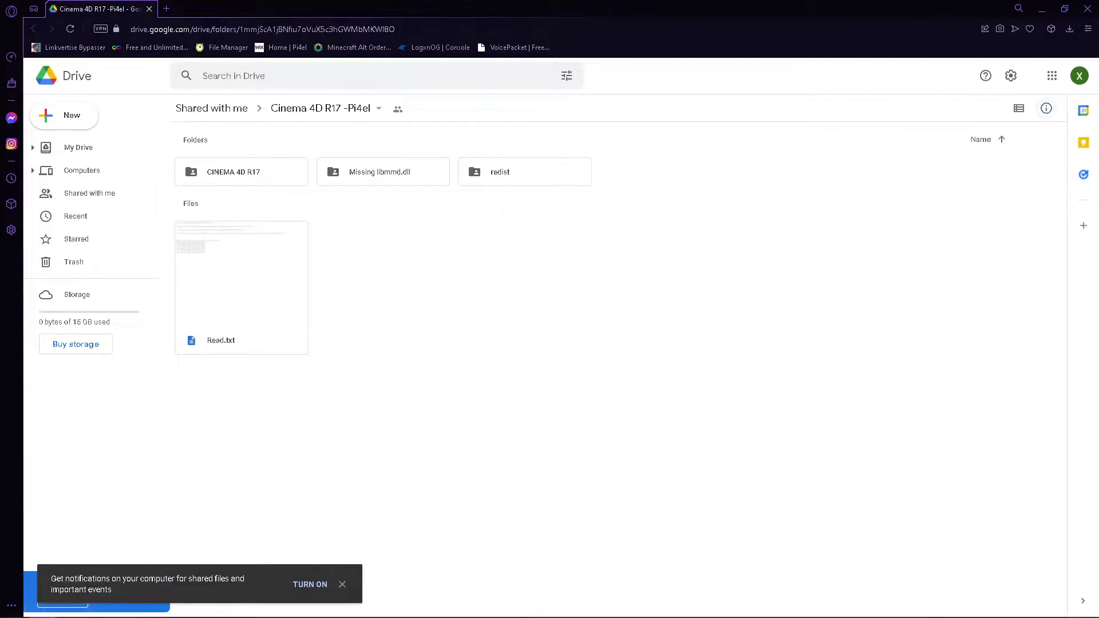
pyautogui.click(321, 108)
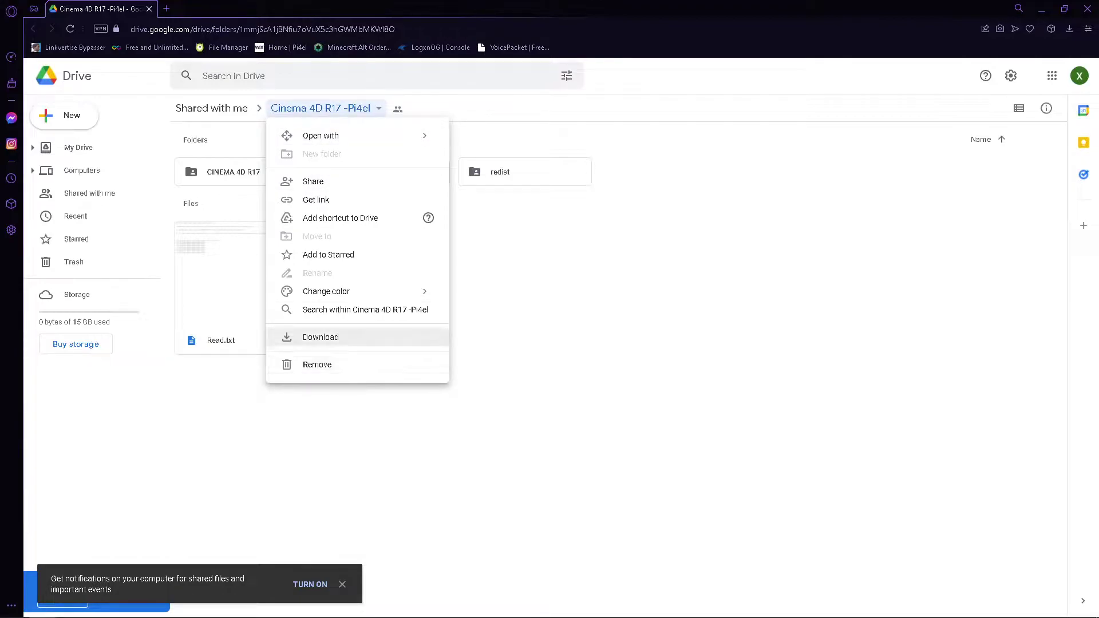
pyautogui.click(318, 337)
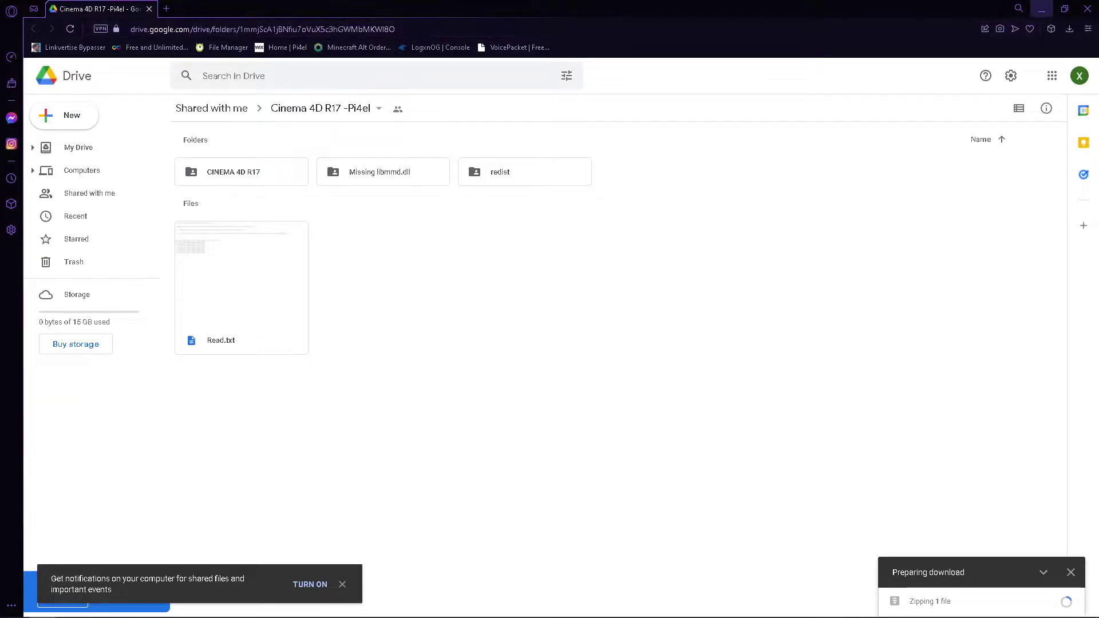
pyautogui.click(1065, 8)
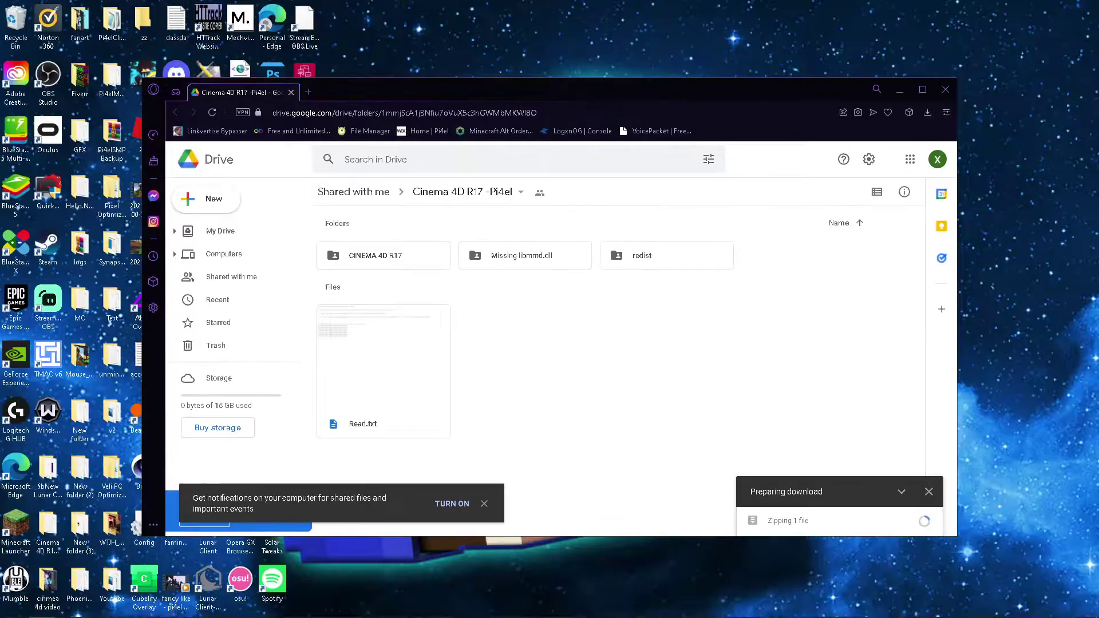
pyautogui.moveTo(687, 88); pyautogui.dragTo(0, 110)
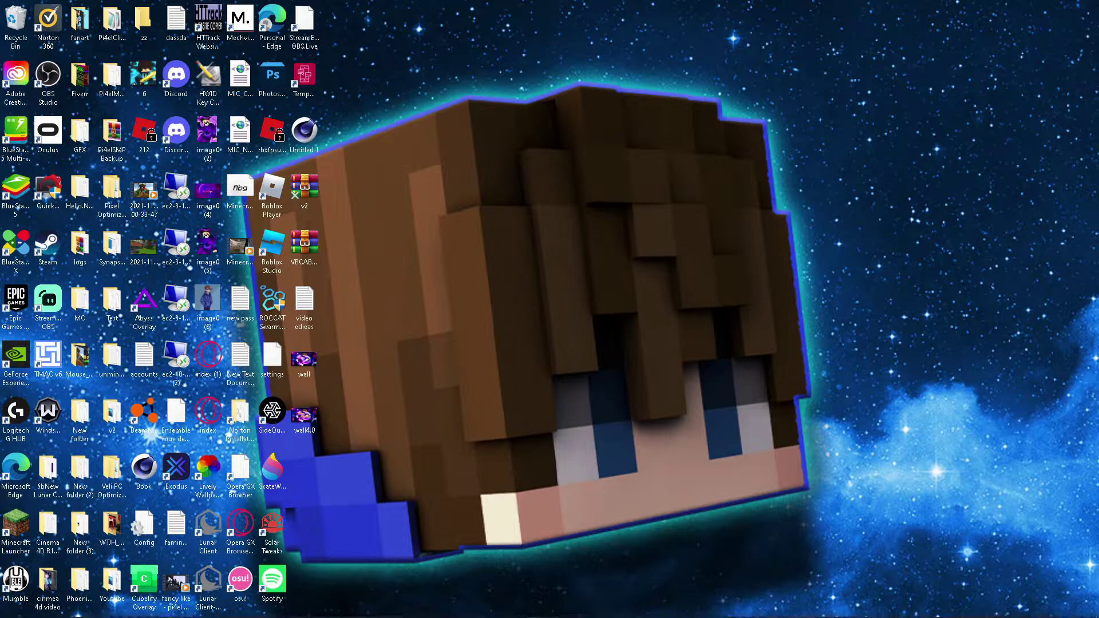
# Move the Cinema 4D R17 folder to the middle of the desktop and open it
pyautogui.moveTo(48, 526); pyautogui.dragTo(603, 358)
pyautogui.click(676, 366)
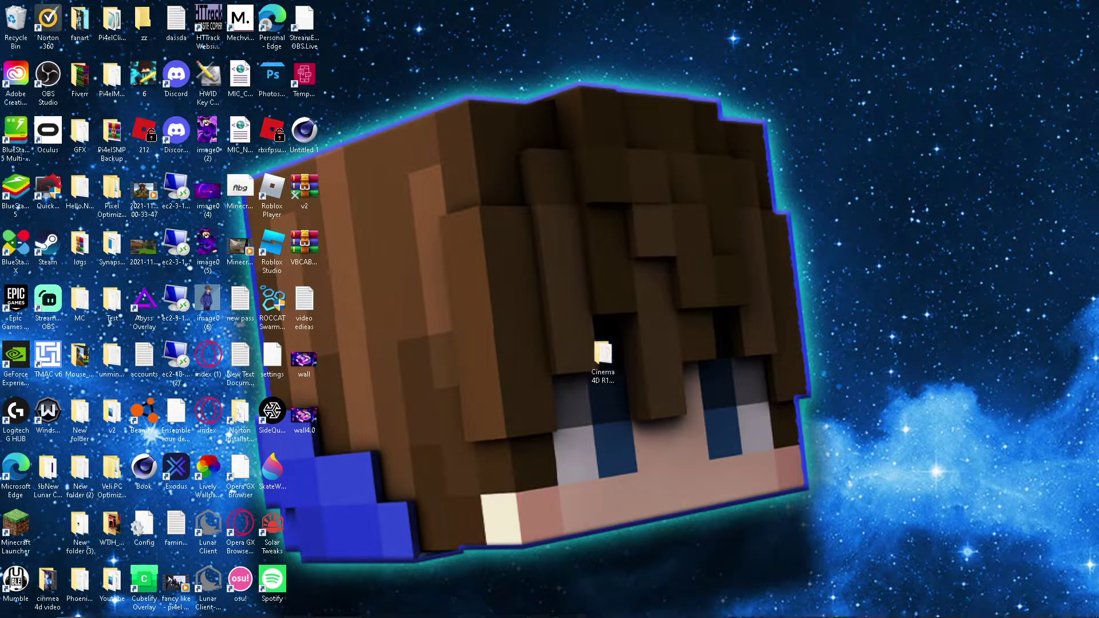
pyautogui.doubleClick(603, 358)
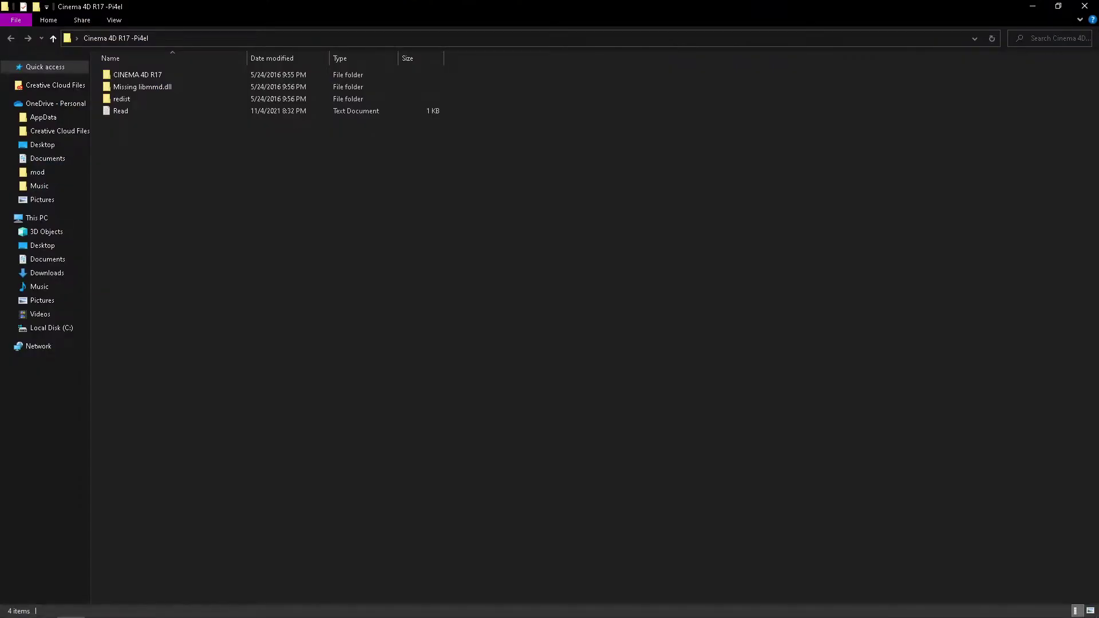
# Review the installation instructions in the Read text document and close it
pyautogui.doubleClick(121, 111)
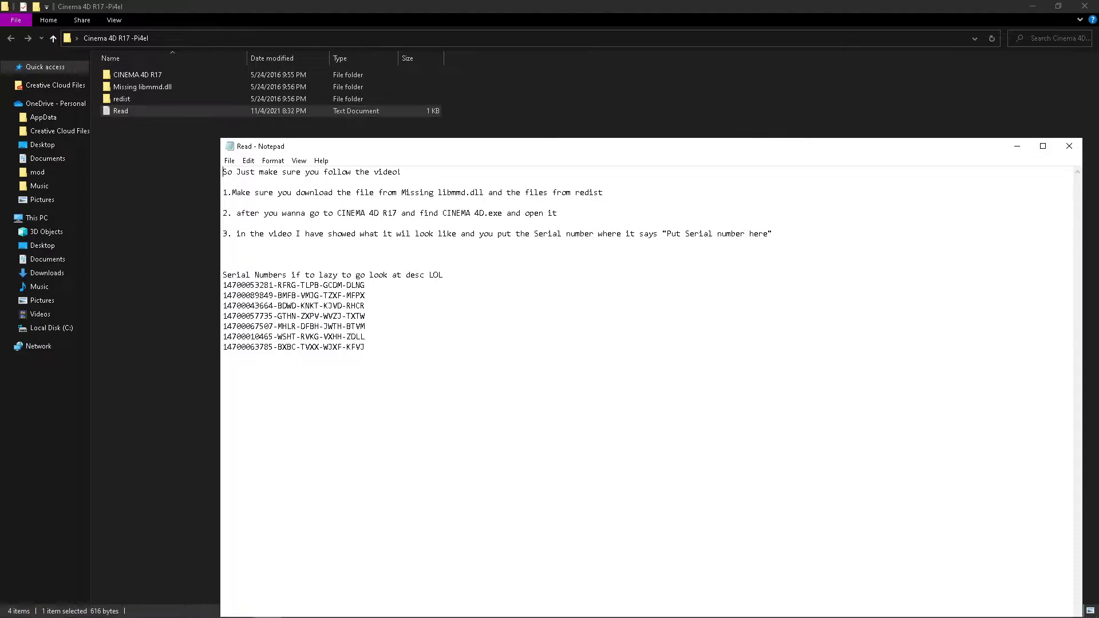
pyautogui.moveTo(416, 144); pyautogui.dragTo(346, 107)
pyautogui.moveTo(295, 310); pyautogui.dragTo(198, 258)
pyautogui.click(296, 300)
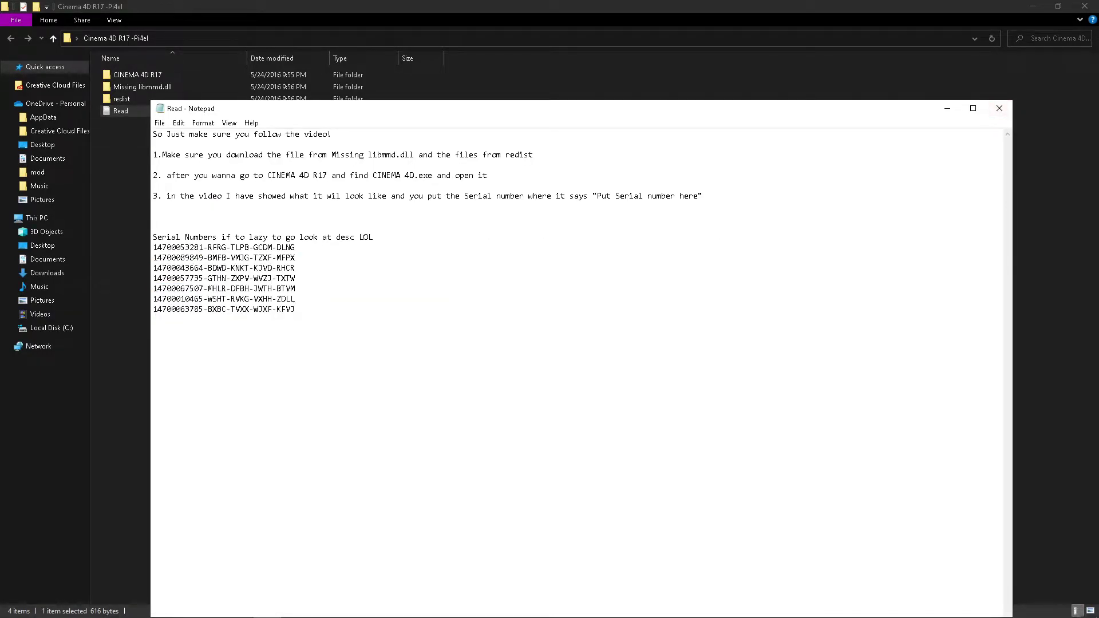
pyautogui.click(1000, 108)
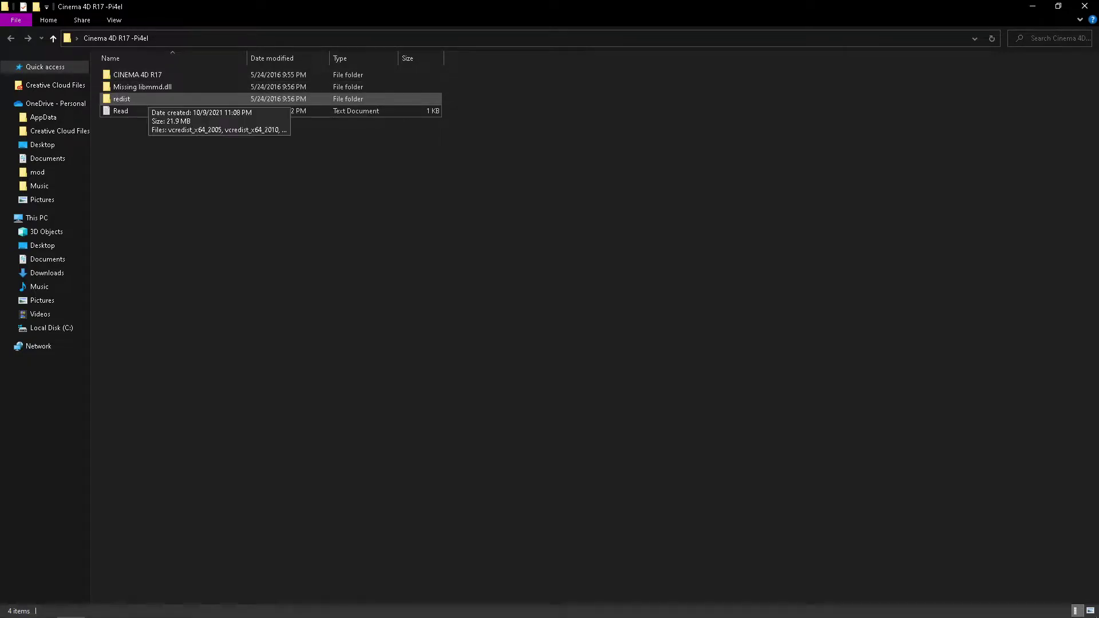
# Inspect the contents of the redist folder and return to the Cinema 4D R17 -Pi4el folder
pyautogui.doubleClick(143, 99)
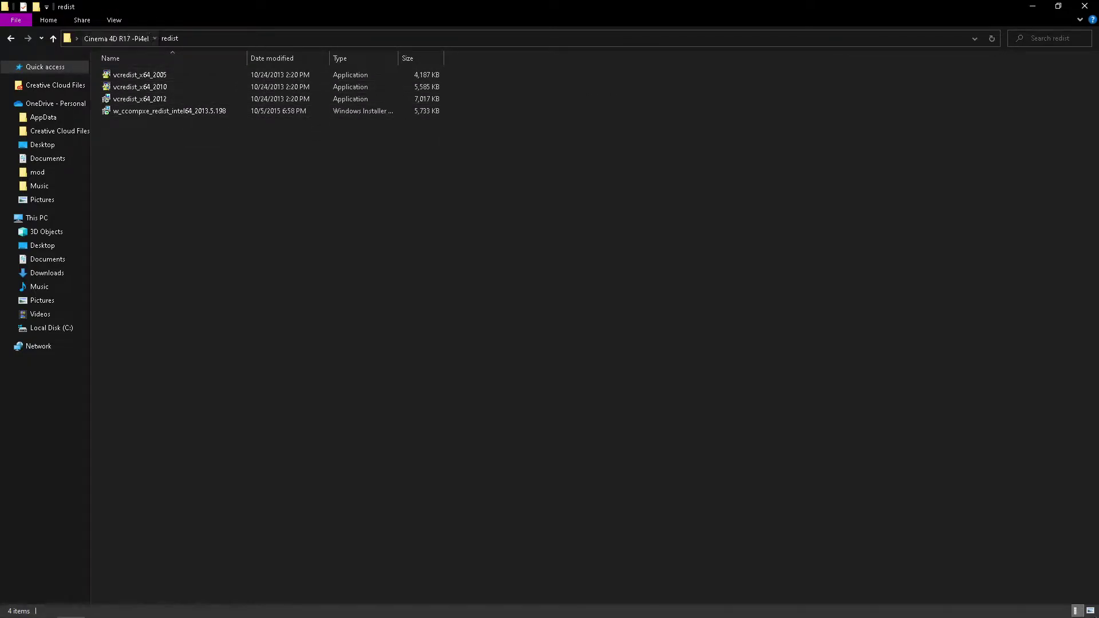
pyautogui.click(115, 38)
pyautogui.doubleClick(122, 99)
pyautogui.click(116, 38)
# Launch CINEMA 4D from the CINEMA 4D R17 folder, close the program, and return to the parent folder
pyautogui.doubleClick(137, 74)
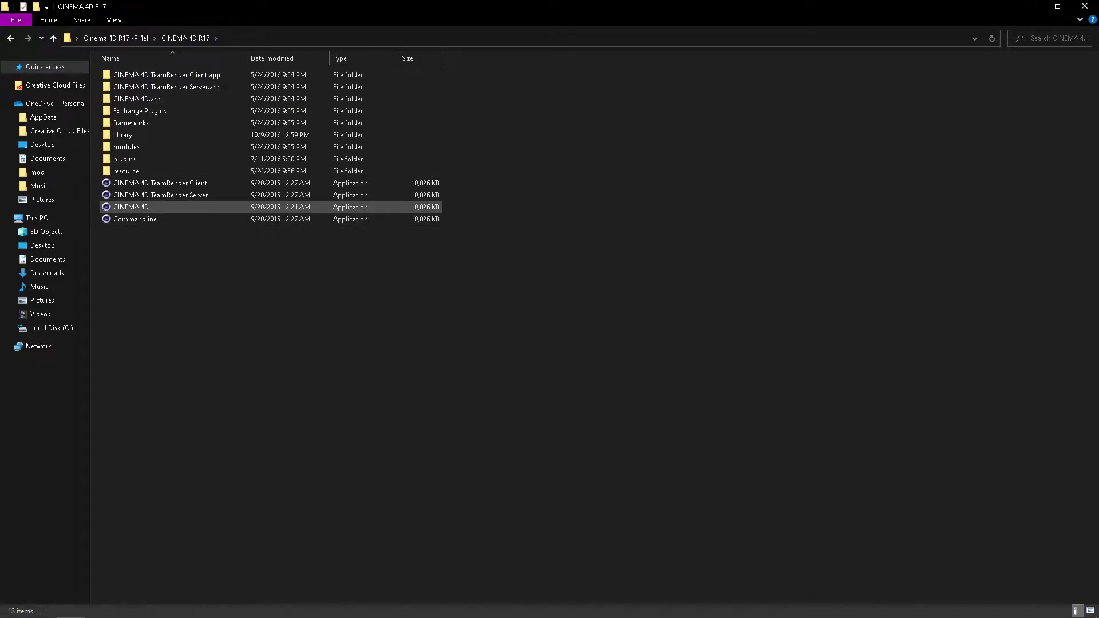
pyautogui.click(150, 208)
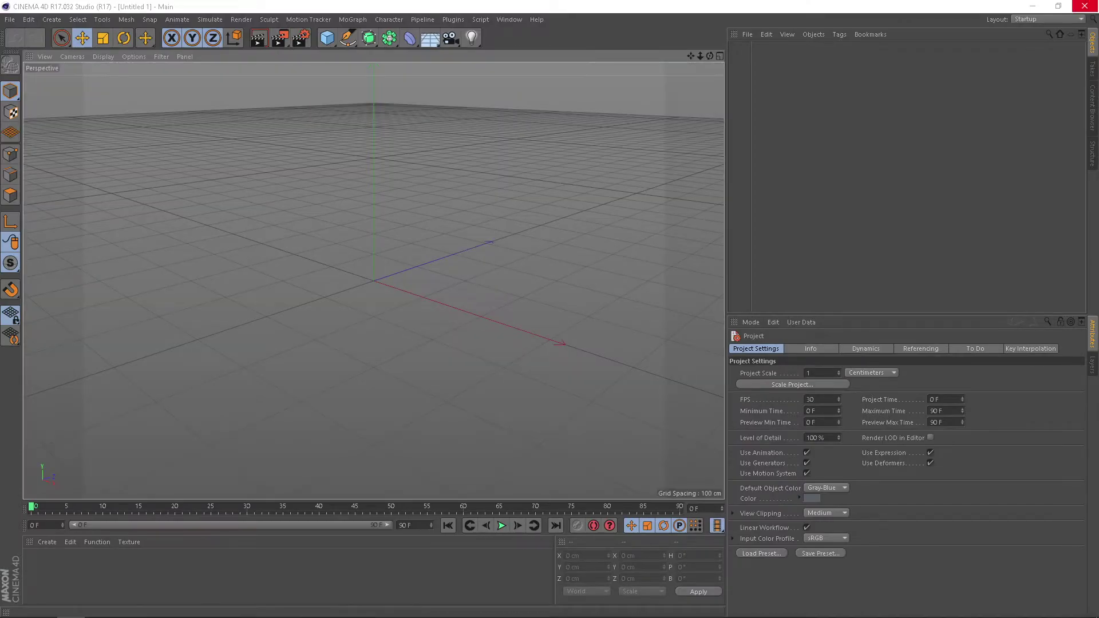
pyautogui.click(1086, 4)
pyautogui.click(515, 287)
pyautogui.click(117, 38)
pyautogui.moveTo(214, 276); pyautogui.dragTo(265, 318)
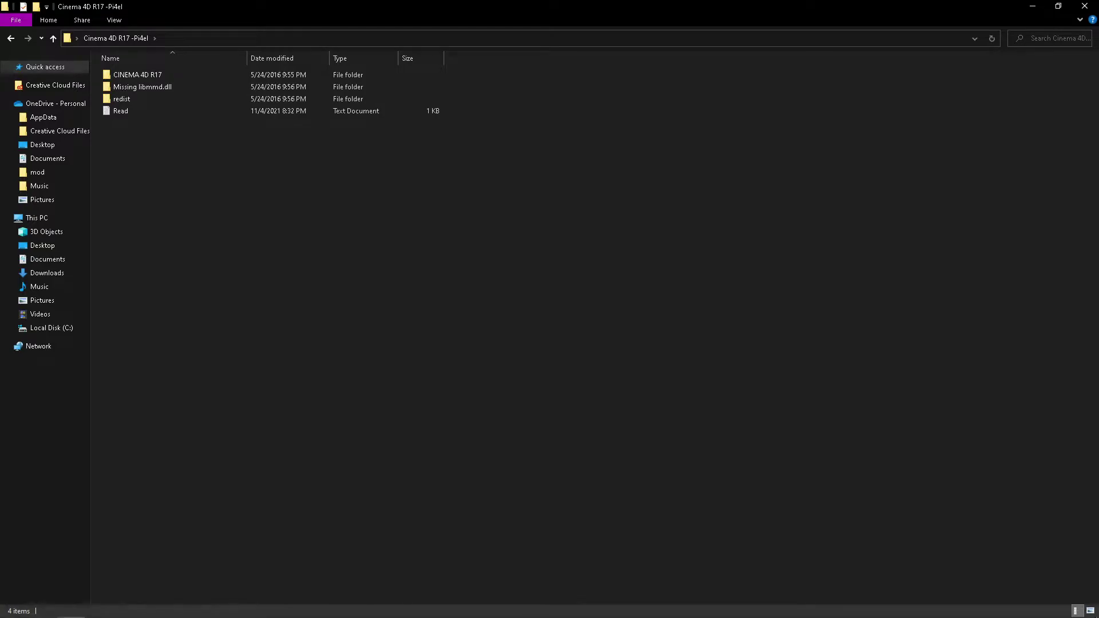
# Reopen the Read text document, highlight the last serial number in its list, and close the document
pyautogui.doubleClick(121, 111)
pyautogui.moveTo(286, 327); pyautogui.dragTo(239, 299)
pyautogui.click(246, 332)
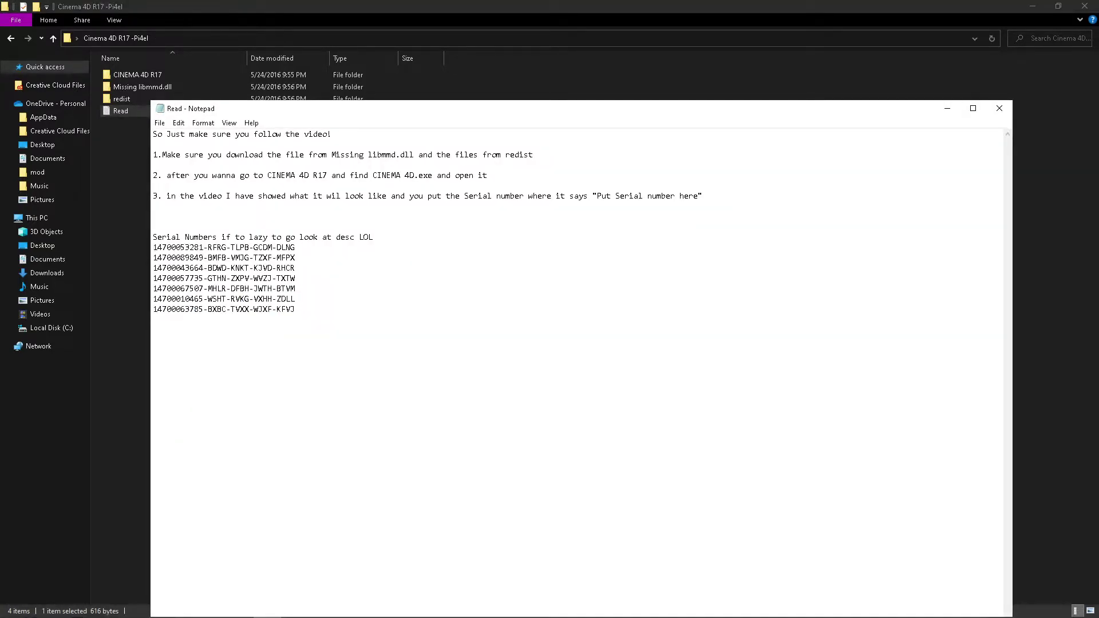
pyautogui.hotkey('shift', 'Left')
pyautogui.hotkey('shift', 'Left')
pyautogui.hotkey('shift', 'Left')
pyautogui.hotkey('shift', 'Left')
pyautogui.hotkey('shift', 'Left')
pyautogui.hotkey('shift', 'Left')
pyautogui.hotkey('shift', 'Left')
pyautogui.hotkey('shift', 'Left')
pyautogui.hotkey('shift', 'Left')
pyautogui.hotkey('shift', 'Left')
pyautogui.hotkey('shift', 'Left')
pyautogui.hotkey('shift', 'Left')
pyautogui.hotkey('shift', 'Left')
pyautogui.hotkey('shift', 'Left')
pyautogui.hotkey('shift', 'Left')
pyautogui.hotkey('shift', 'Left')
pyautogui.hotkey('shift', 'Left')
pyautogui.hotkey('shift', 'Left')
pyautogui.hotkey('shift', 'Left')
pyautogui.hotkey('shift', 'Left')
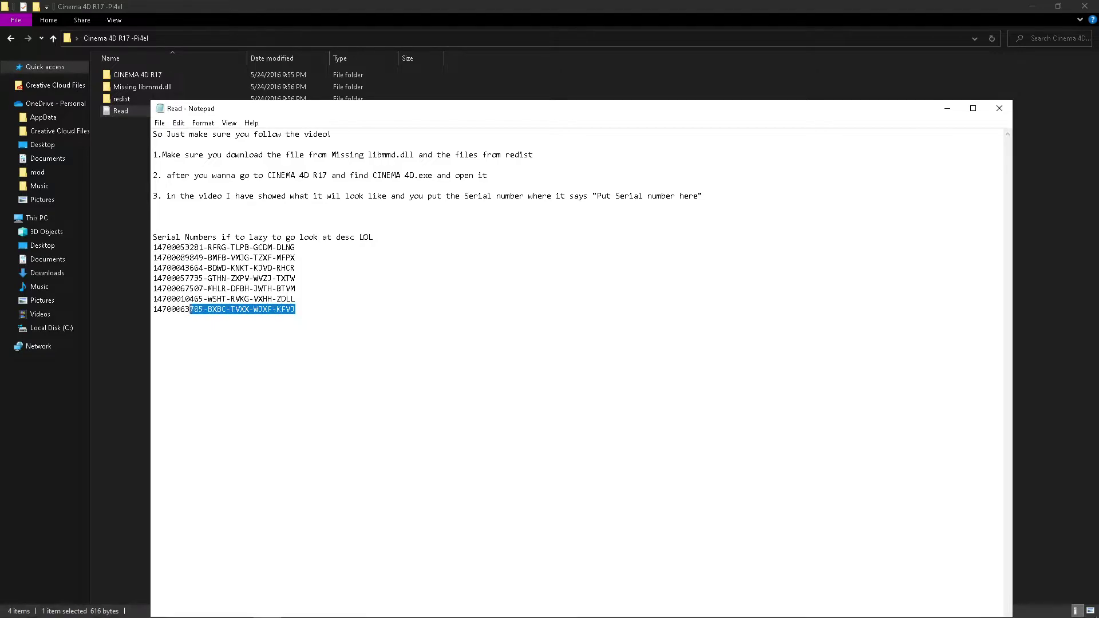
pyautogui.press('Right')
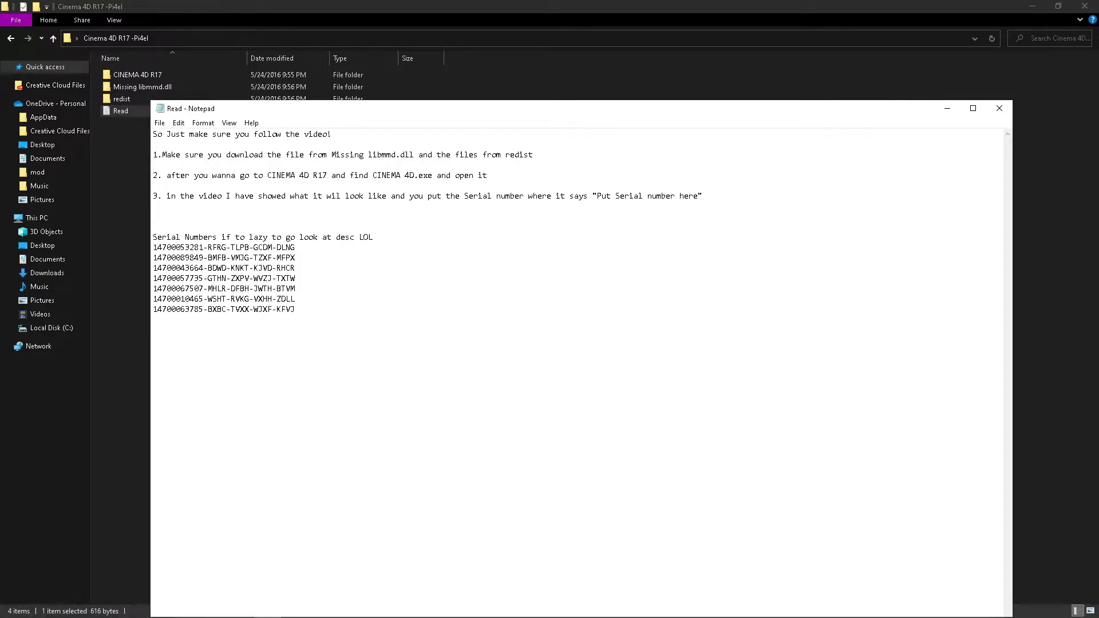
pyautogui.moveTo(296, 309); pyautogui.dragTo(153, 309)
pyautogui.click(153, 320)
pyautogui.moveTo(486, 108); pyautogui.dragTo(468, 98)
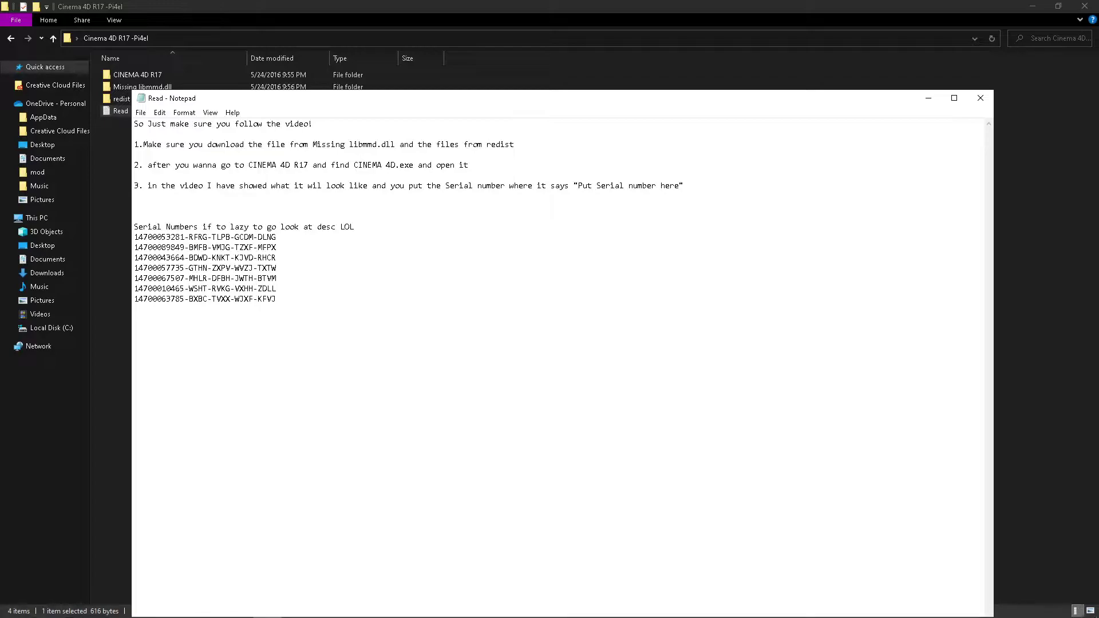
pyautogui.click(981, 98)
pyautogui.moveTo(574, 222); pyautogui.dragTo(454, 304)
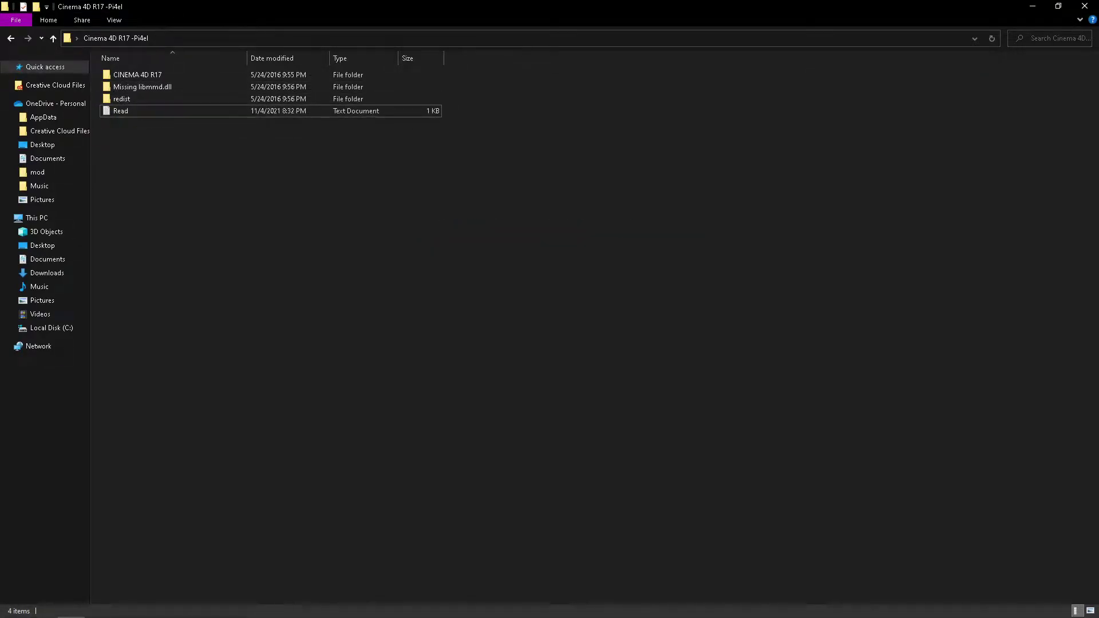
# Check the vcredist and Intel installers in the redist folder and go back to the parent folder
pyautogui.doubleClick(121, 98)
pyautogui.moveTo(170, 208); pyautogui.dragTo(202, 226)
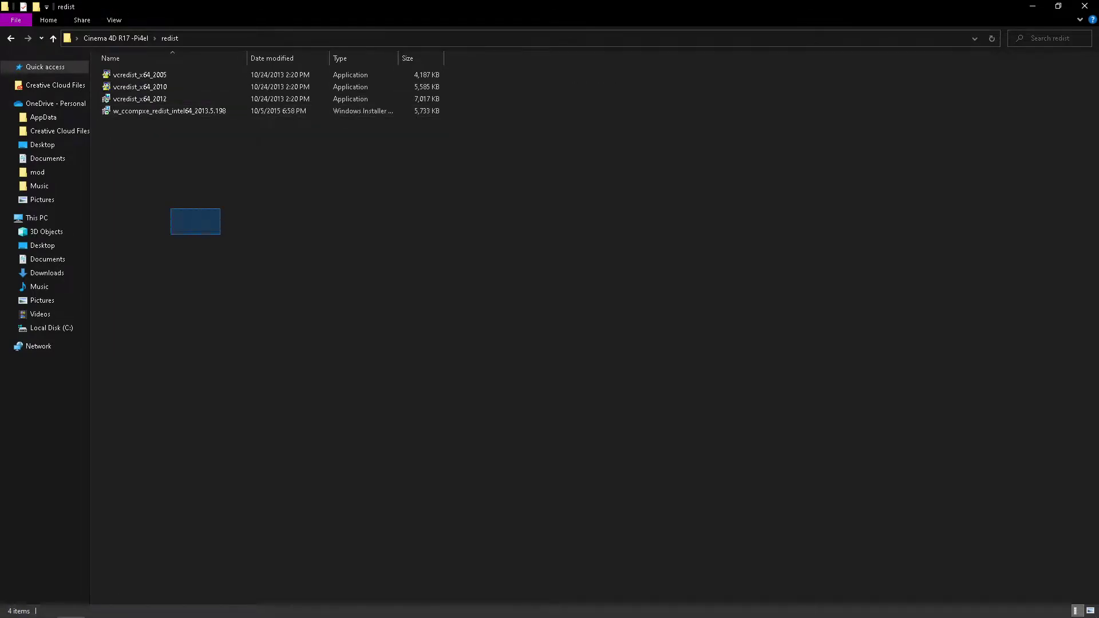
pyautogui.click(116, 38)
# Install the Intel C++ Redistributables with w_ccompxe_redist_intel64_2013.5.198 from the Missing libmmd.dll folder and finish the setup wizard
pyautogui.doubleClick(132, 87)
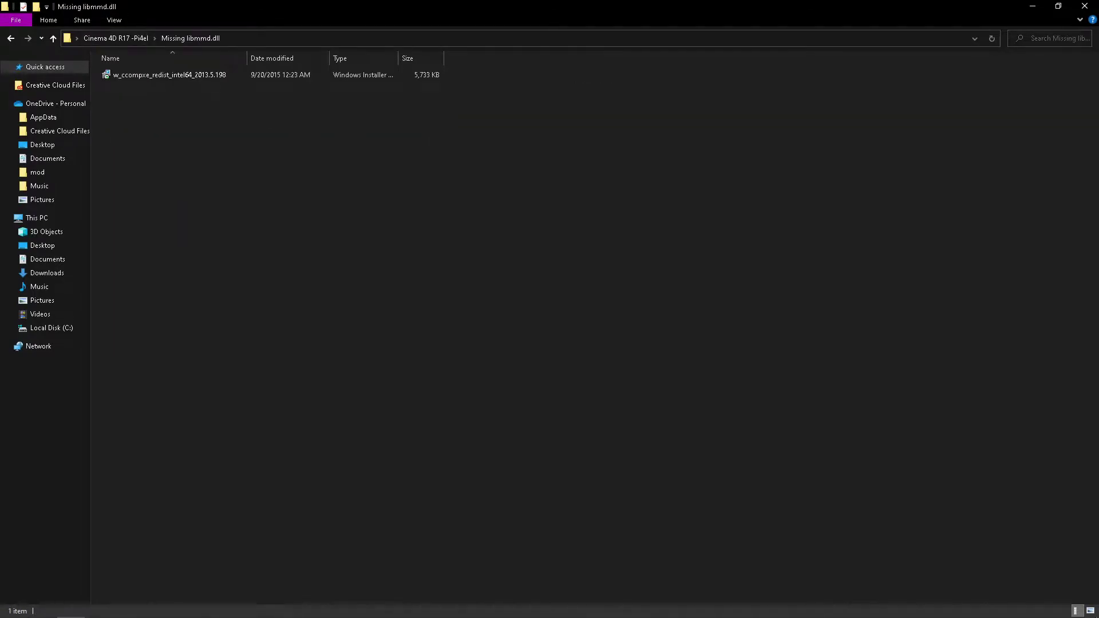
pyautogui.moveTo(170, 141); pyautogui.dragTo(148, 70)
pyautogui.doubleClick(148, 75)
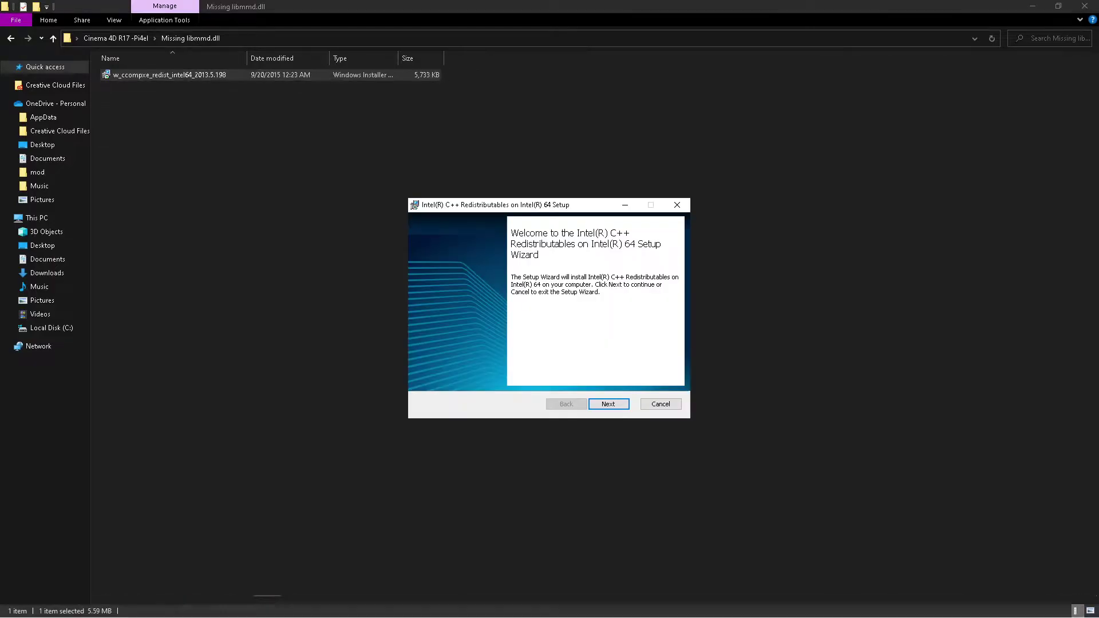
pyautogui.click(609, 404)
pyautogui.click(427, 377)
pyautogui.click(608, 404)
pyautogui.press('Return')
pyautogui.moveTo(517, 205); pyautogui.dragTo(489, 197)
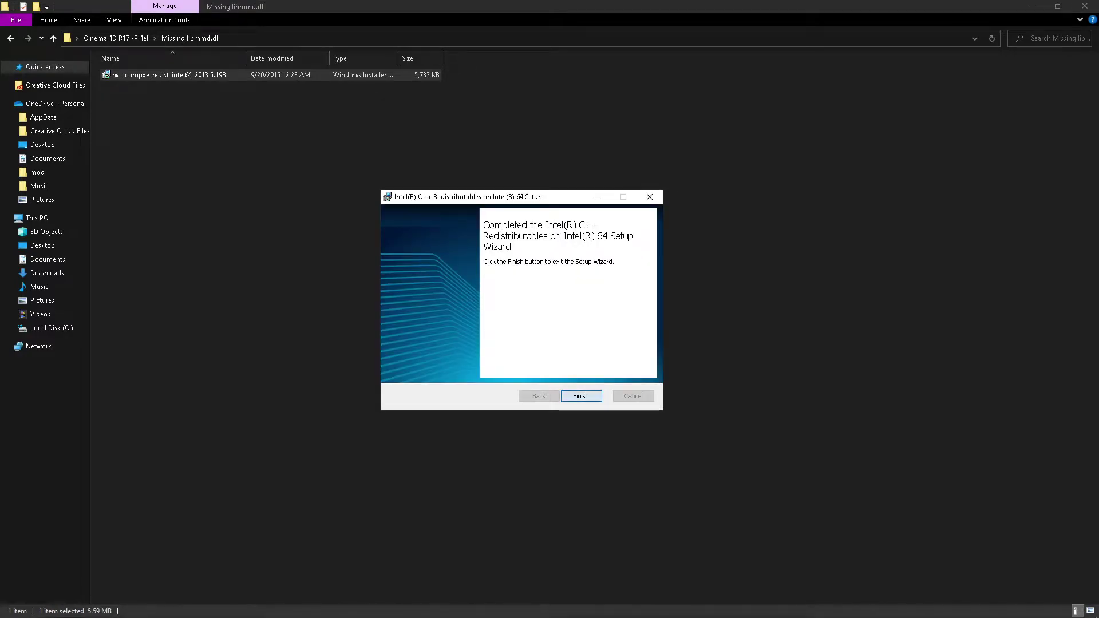
pyautogui.click(581, 396)
pyautogui.moveTo(539, 316); pyautogui.dragTo(473, 284)
# Return to the Cinema 4D R17 -Pi4el folder and open the CINEMA 4D R17 program folder
pyautogui.click(116, 39)
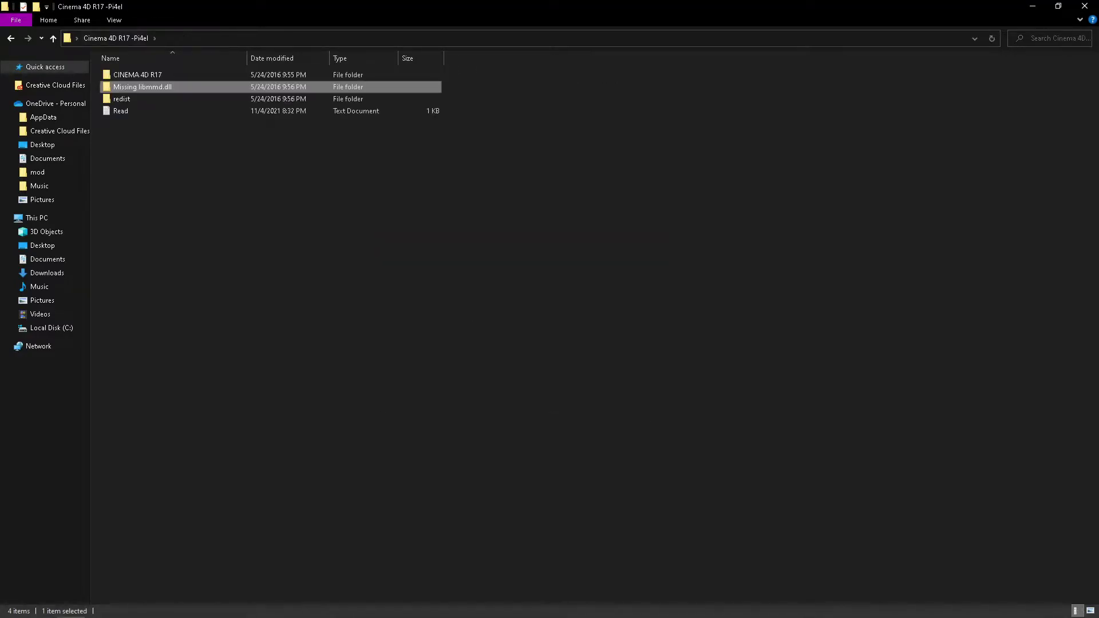
pyautogui.doubleClick(137, 75)
pyautogui.moveTo(315, 331); pyautogui.dragTo(210, 273)
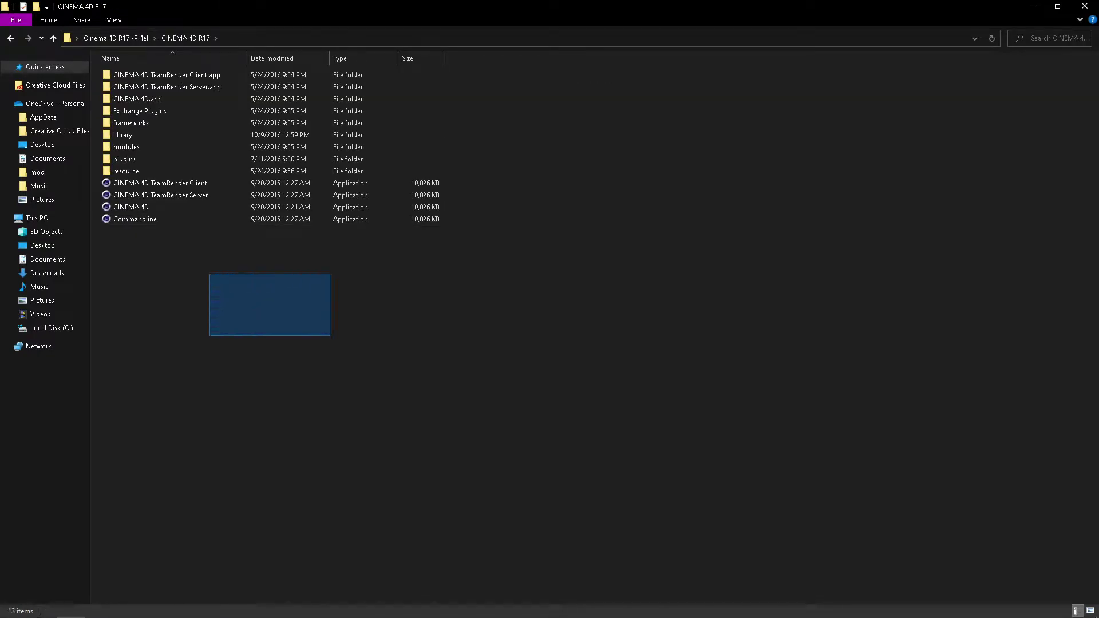
pyautogui.moveTo(227, 326); pyautogui.dragTo(265, 364)
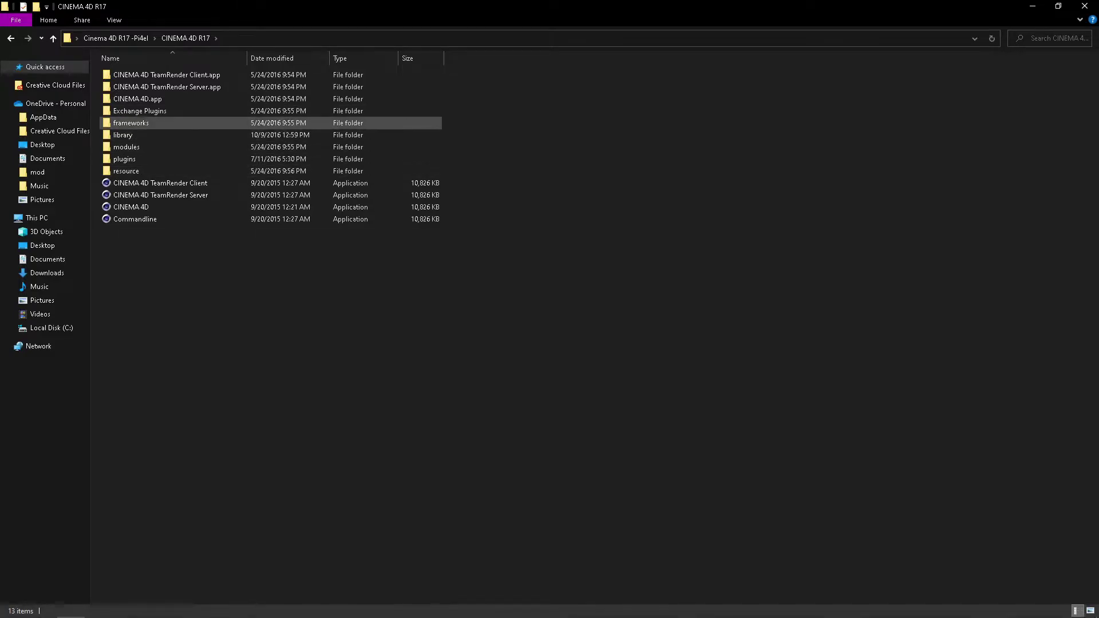
# Restore the folder window to a smaller size over the desktop and go back to the Cinema 4D R17 -Pi4el folder
pyautogui.doubleClick(175, 7)
pyautogui.moveTo(541, 109); pyautogui.dragTo(509, 95)
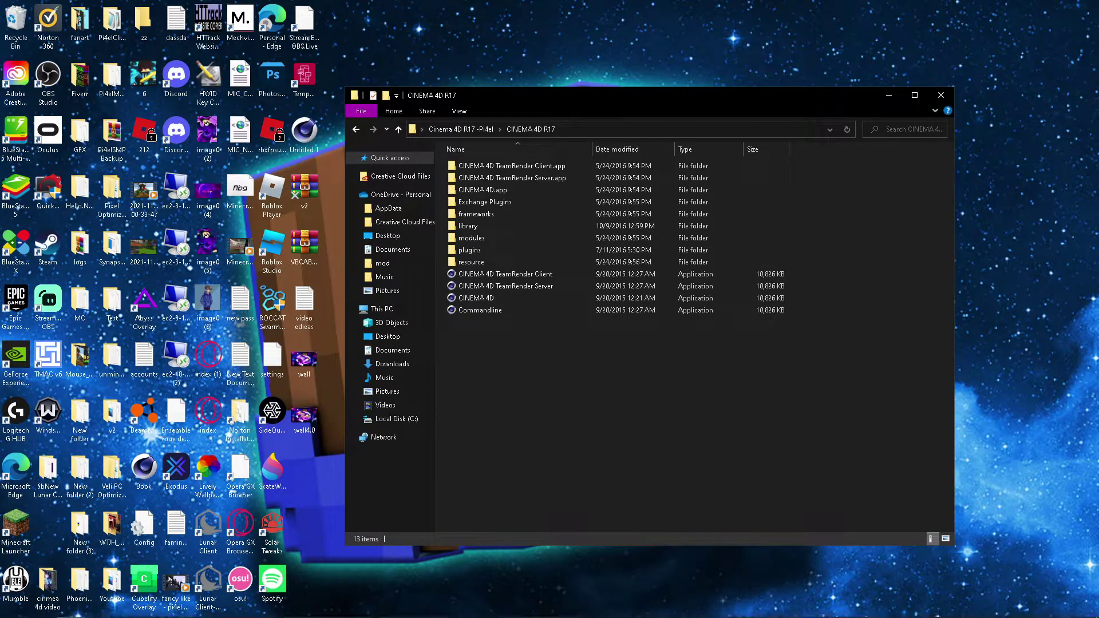
pyautogui.moveTo(529, 398); pyautogui.dragTo(548, 412)
pyautogui.click(461, 130)
pyautogui.moveTo(502, 326); pyautogui.dragTo(590, 372)
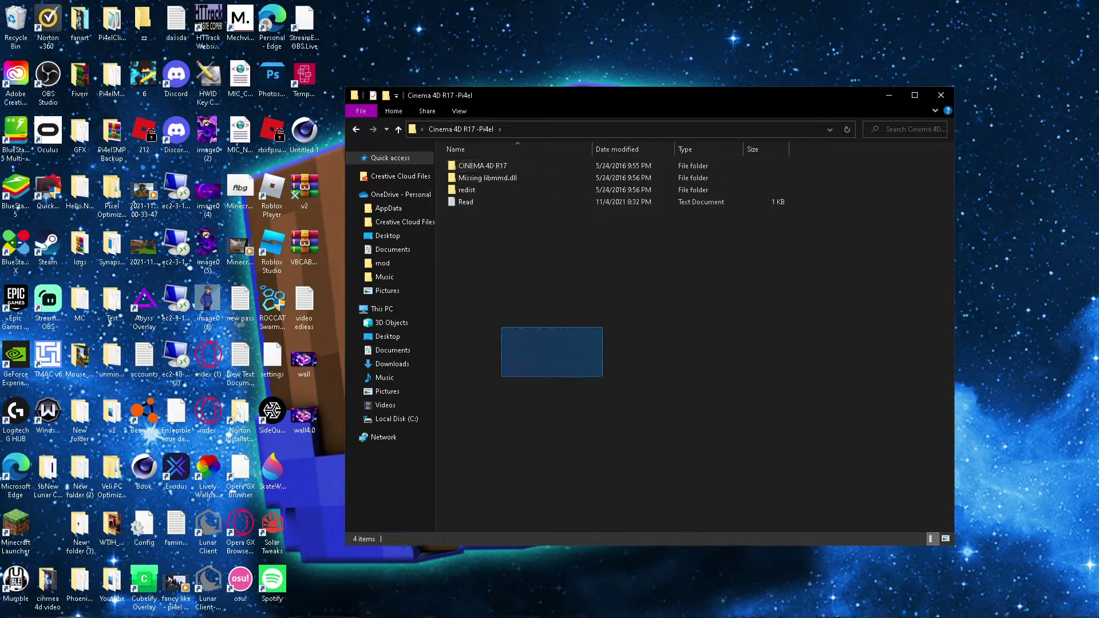
pyautogui.moveTo(520, 327); pyautogui.dragTo(652, 408)
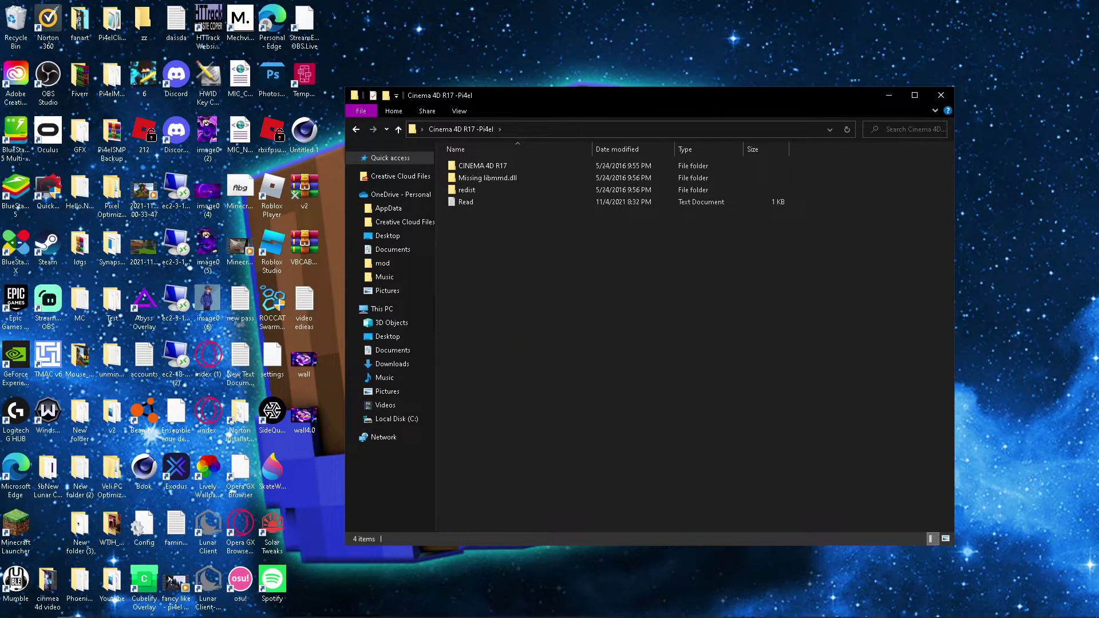
pyautogui.moveTo(679, 329); pyautogui.dragTo(792, 402)
pyautogui.moveTo(508, 261); pyautogui.dragTo(568, 308)
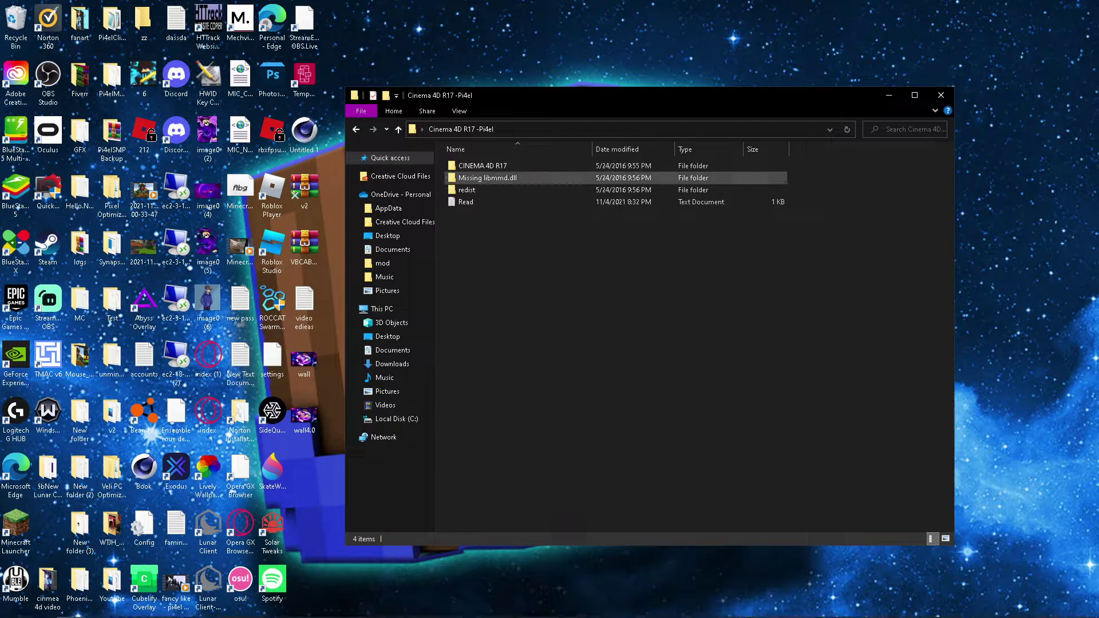
# Check the installer in the Missing libmmd.dll folder and return to the Cinema 4D R17 -Pi4el folder
pyautogui.doubleClick(487, 178)
pyautogui.moveTo(486, 262); pyautogui.dragTo(642, 342)
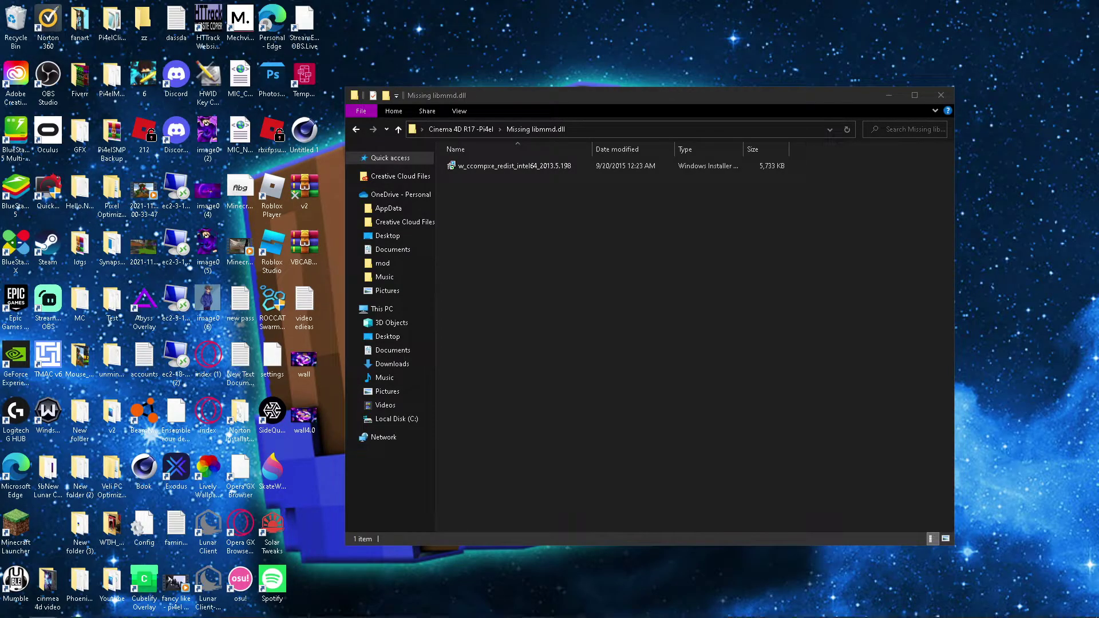
pyautogui.moveTo(567, 267); pyautogui.dragTo(627, 311)
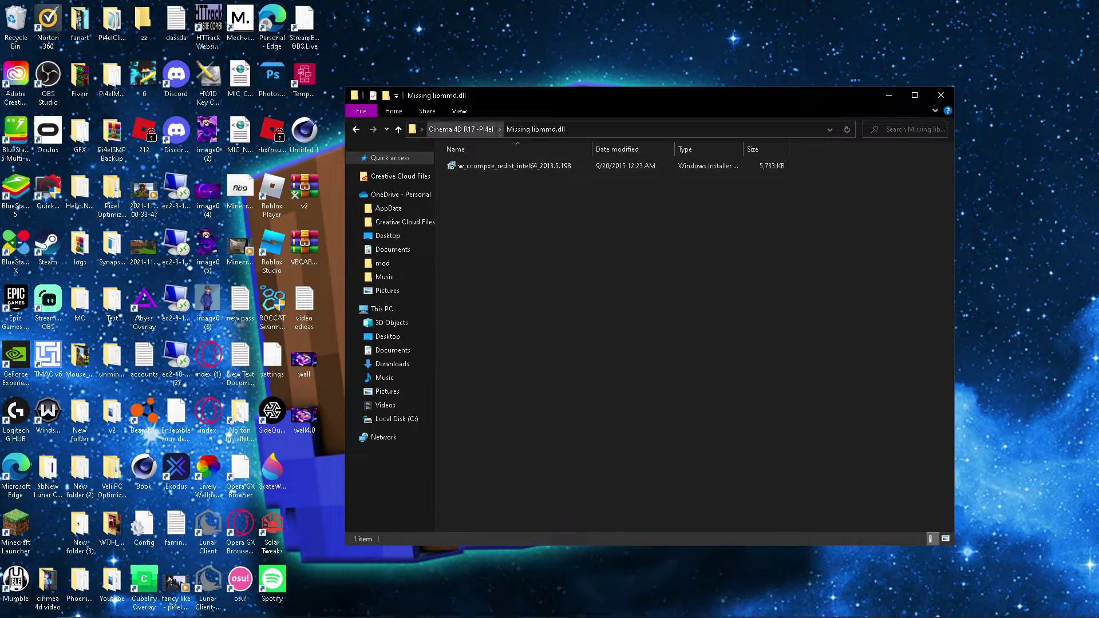
pyautogui.click(461, 129)
pyautogui.click(573, 286)
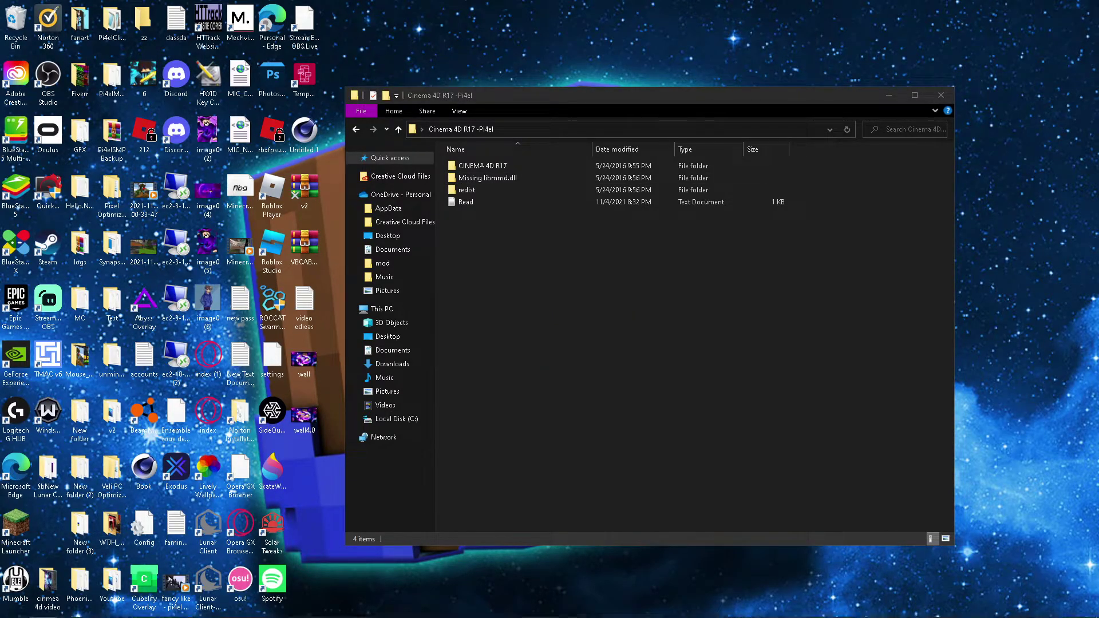
pyautogui.moveTo(501, 367); pyautogui.dragTo(645, 280)
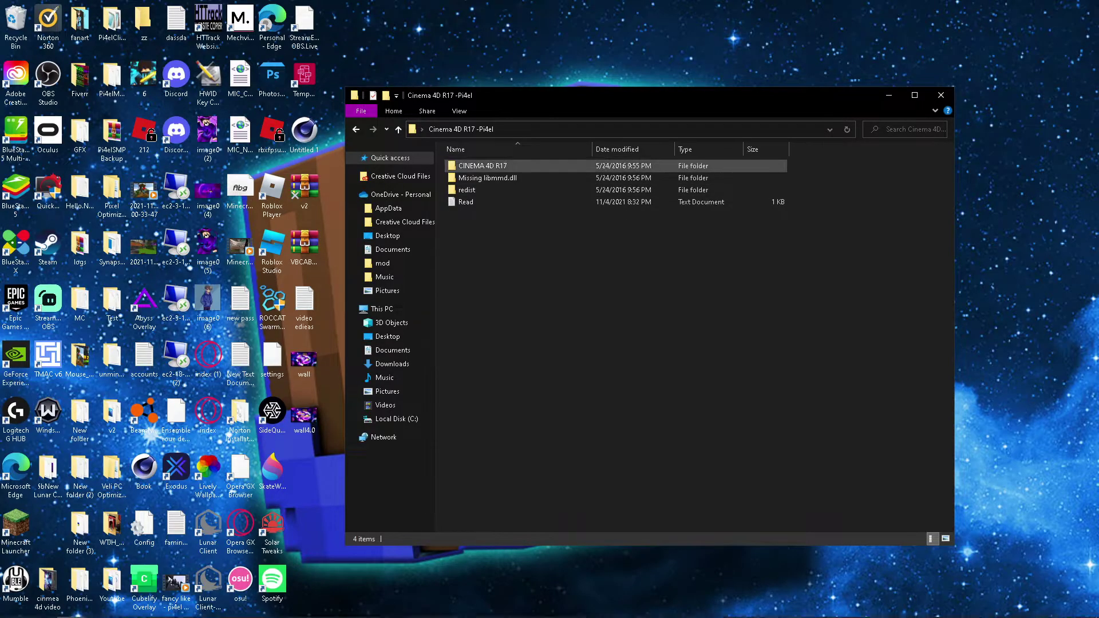
# Look inside the Missing libmmd.dll folder again and go back up to its parent folder
pyautogui.moveTo(505, 289); pyautogui.dragTo(606, 363)
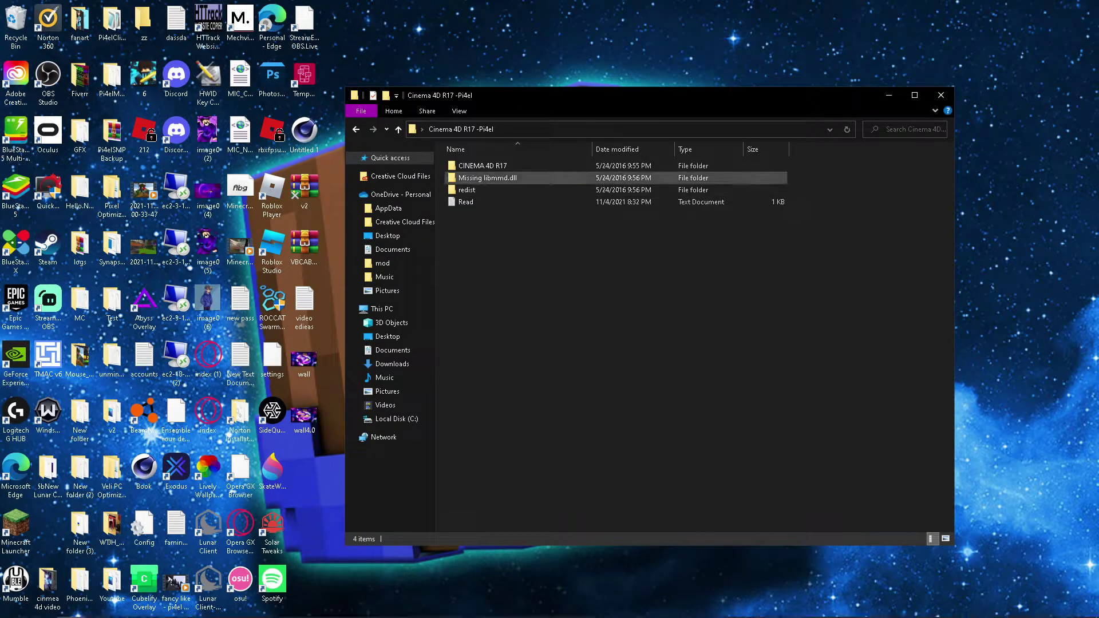
pyautogui.doubleClick(487, 177)
pyautogui.moveTo(509, 229); pyautogui.dragTo(504, 172)
pyautogui.click(461, 129)
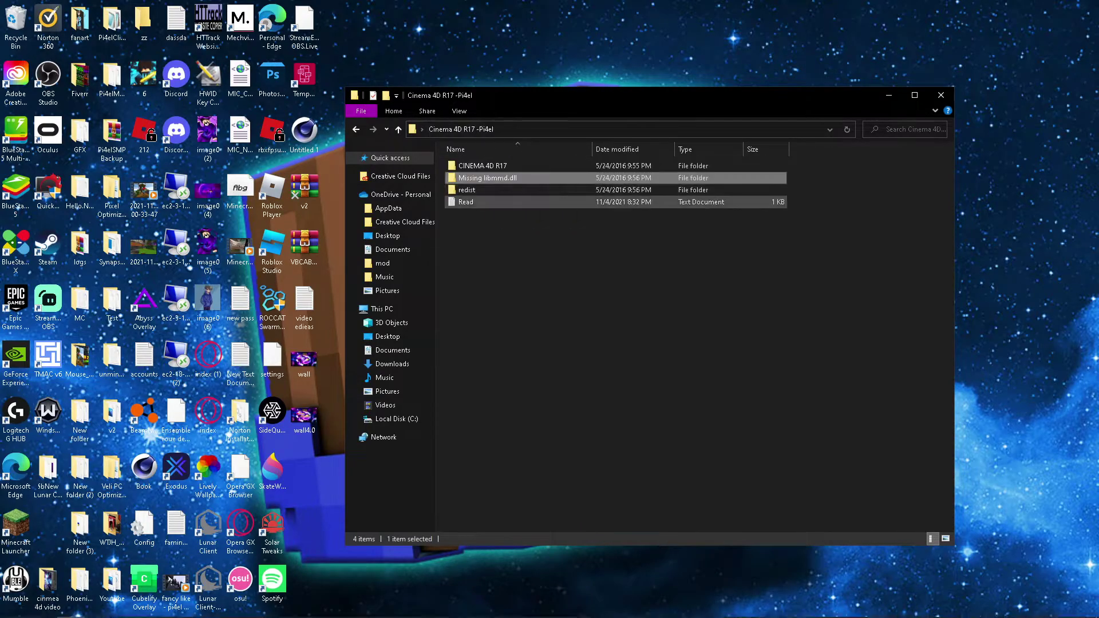
# Open the redist folder, run the vcredist_x64_2012 setup, and close it without repairing or uninstalling
pyautogui.doubleClick(481, 191)
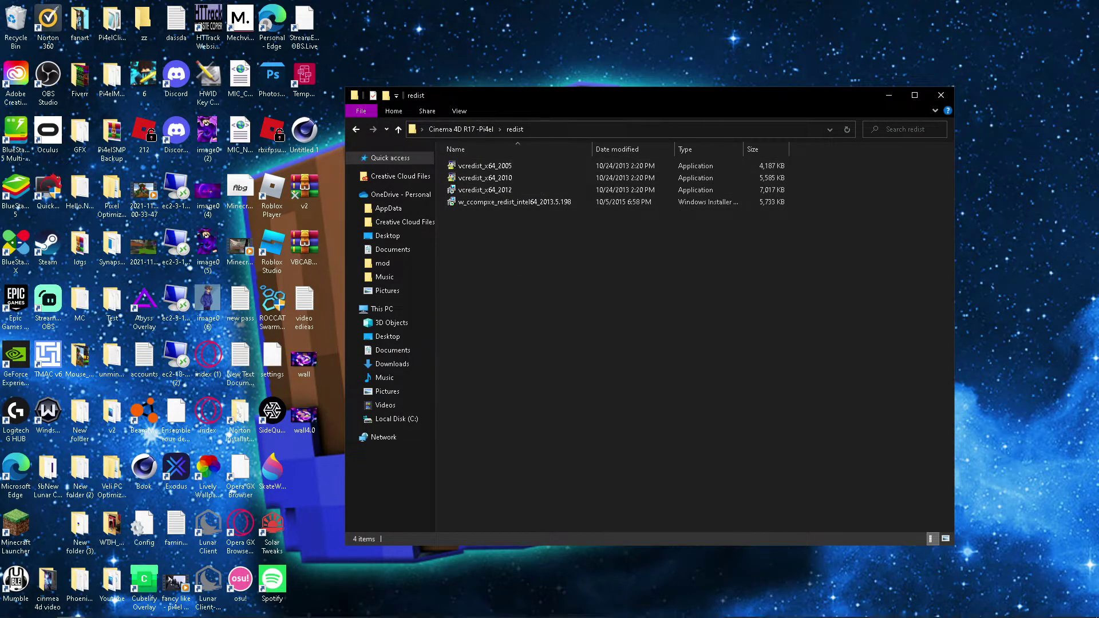
pyautogui.moveTo(511, 255)
pyautogui.mouseDown()
pyautogui.moveTo(523, 202)
pyautogui.moveTo(507, 181)
pyautogui.moveTo(511, 234)
pyautogui.mouseUp()
pyautogui.moveTo(547, 286); pyautogui.dragTo(522, 250)
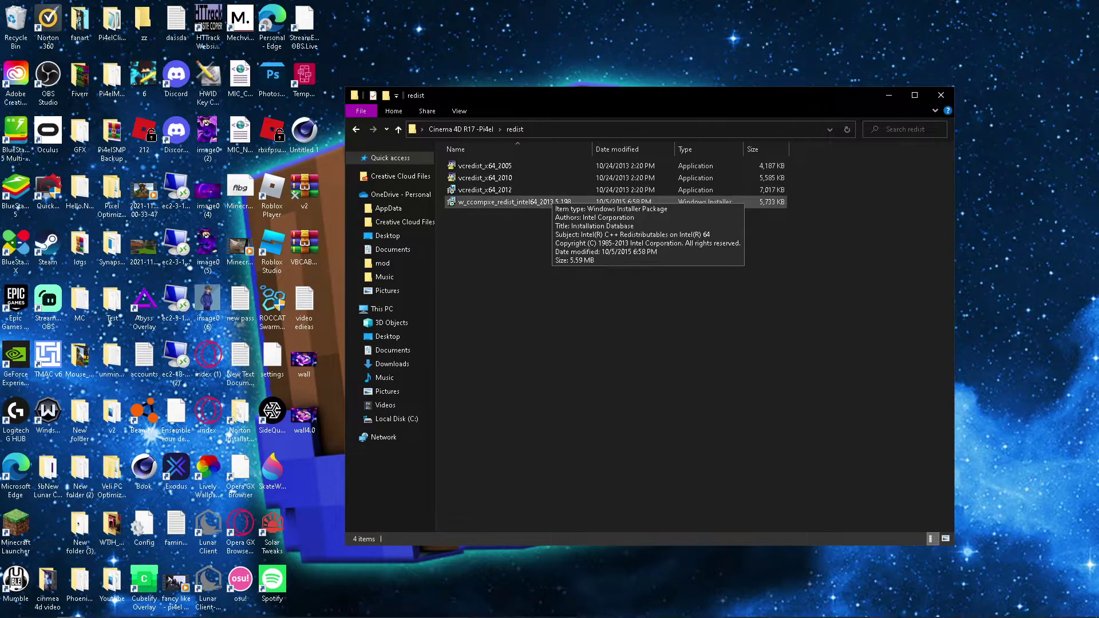
pyautogui.doubleClick(485, 190)
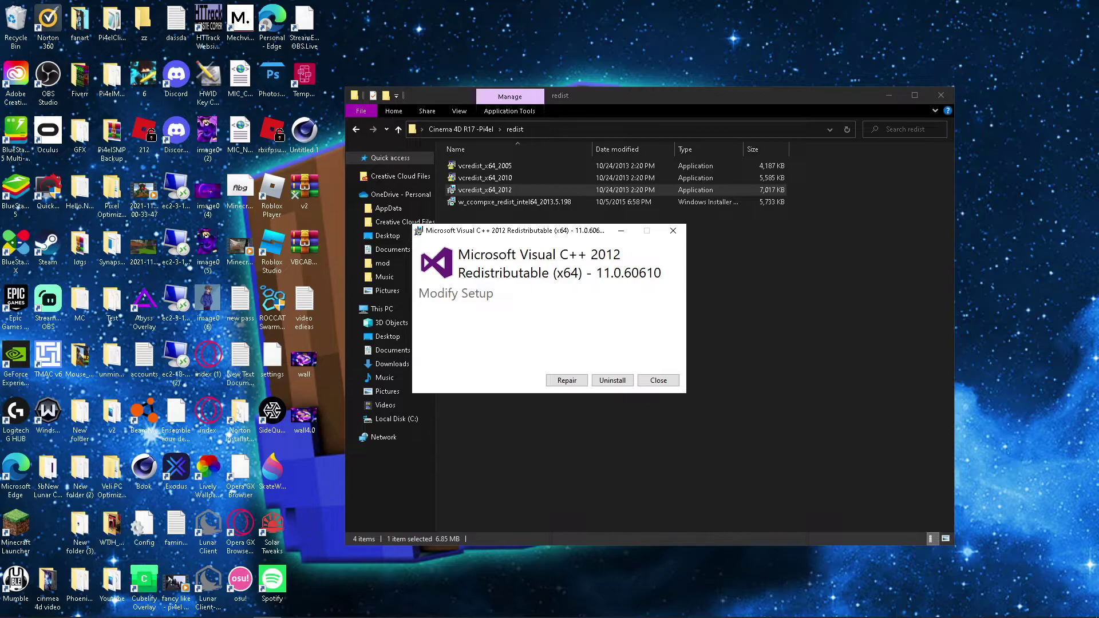
pyautogui.moveTo(522, 230); pyautogui.dragTo(555, 228)
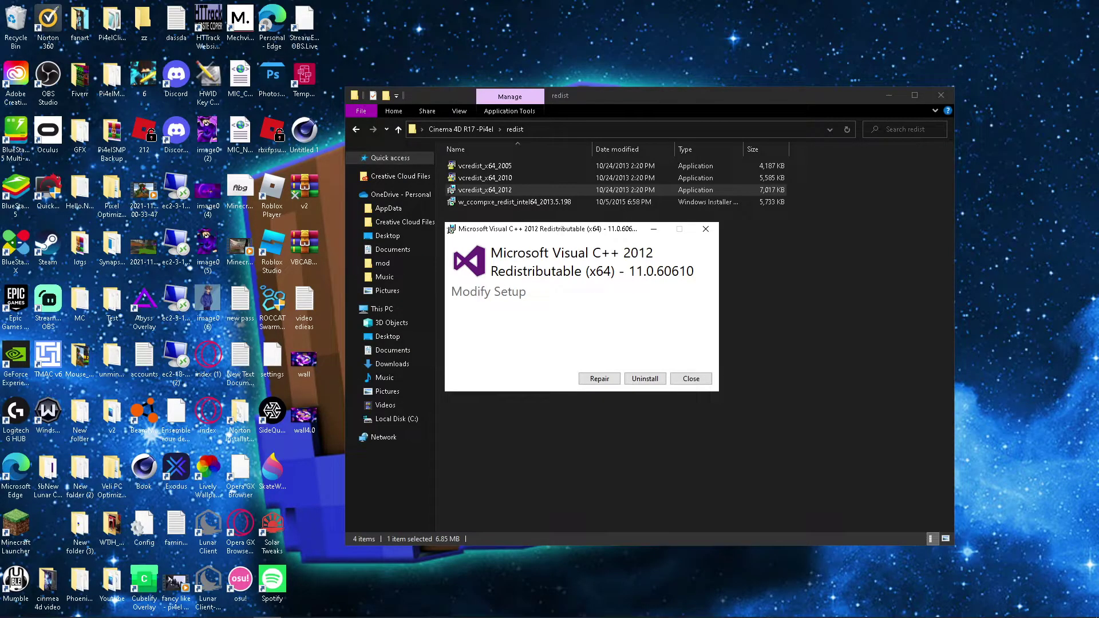
pyautogui.moveTo(549, 229); pyautogui.dragTo(594, 237)
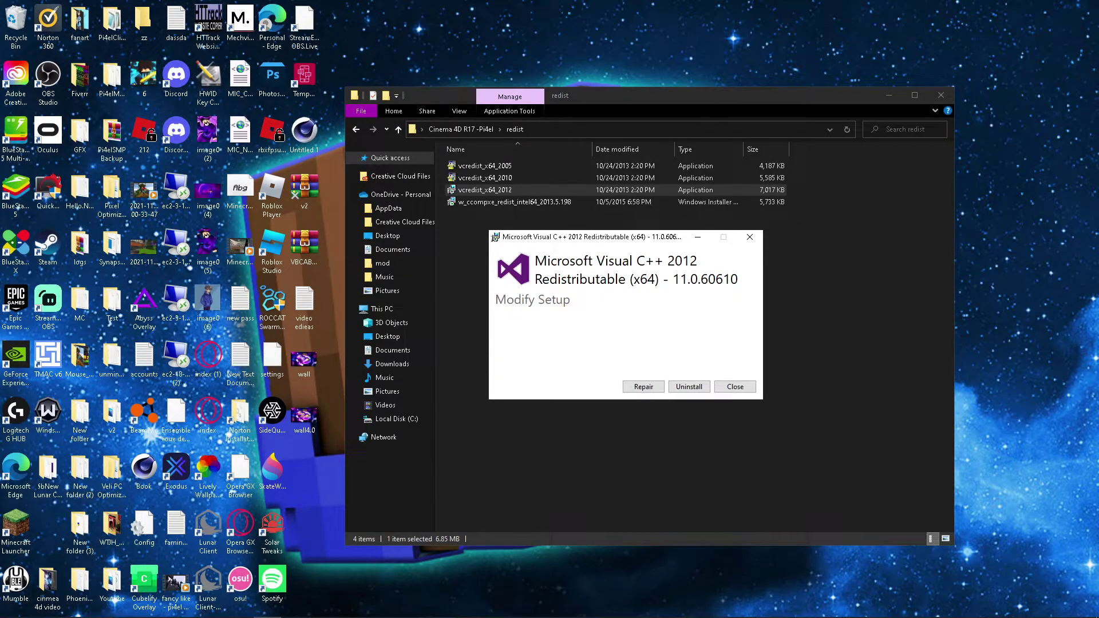
pyautogui.click(735, 387)
pyautogui.click(586, 352)
# Try to install the Visual C++ 2010 redistributable with vcredist_x64_2010 and close its setup window
pyautogui.doubleClick(498, 175)
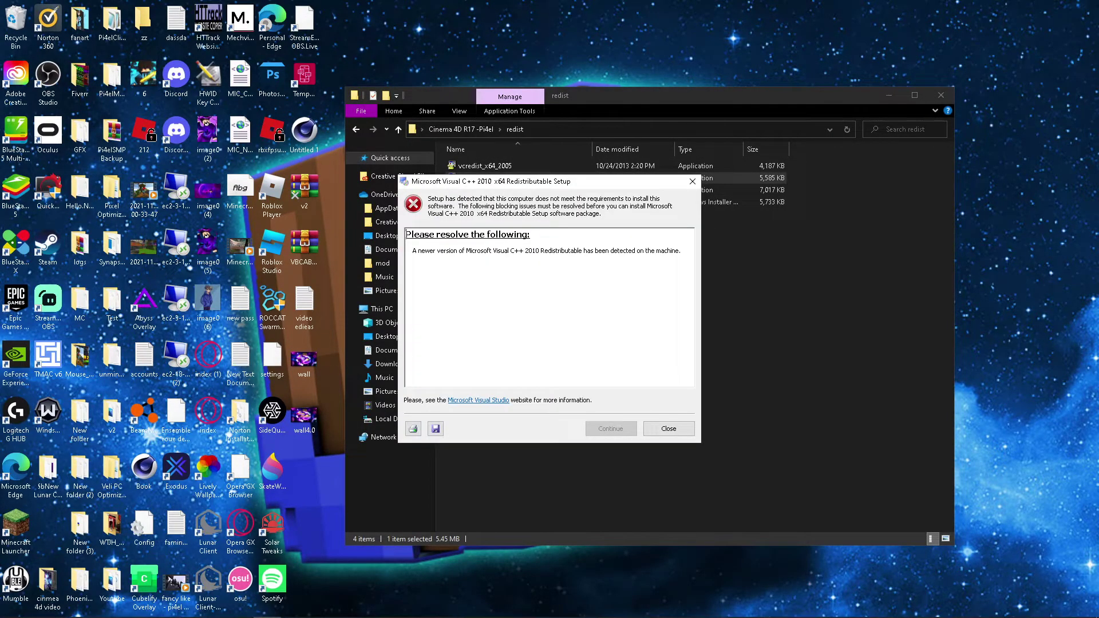
pyautogui.moveTo(544, 251); pyautogui.dragTo(641, 251)
pyautogui.click(641, 263)
pyautogui.click(669, 428)
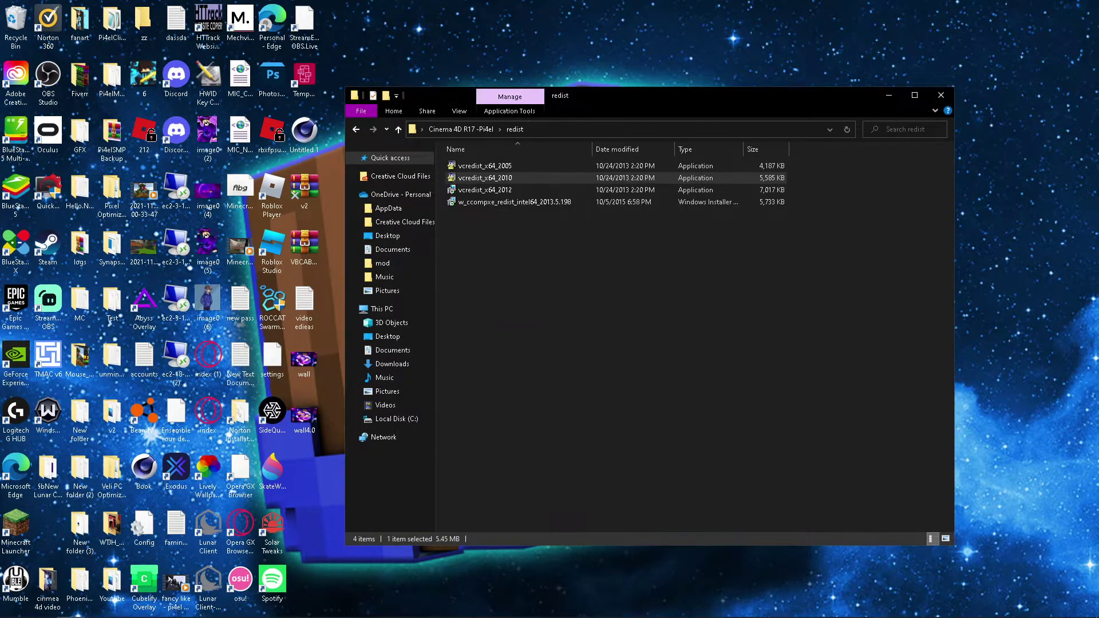
# Run the vcredist_x64_2005 installer and return to the Cinema 4D R17 -Pi4el folder
pyautogui.doubleClick(498, 166)
pyautogui.press('Return')
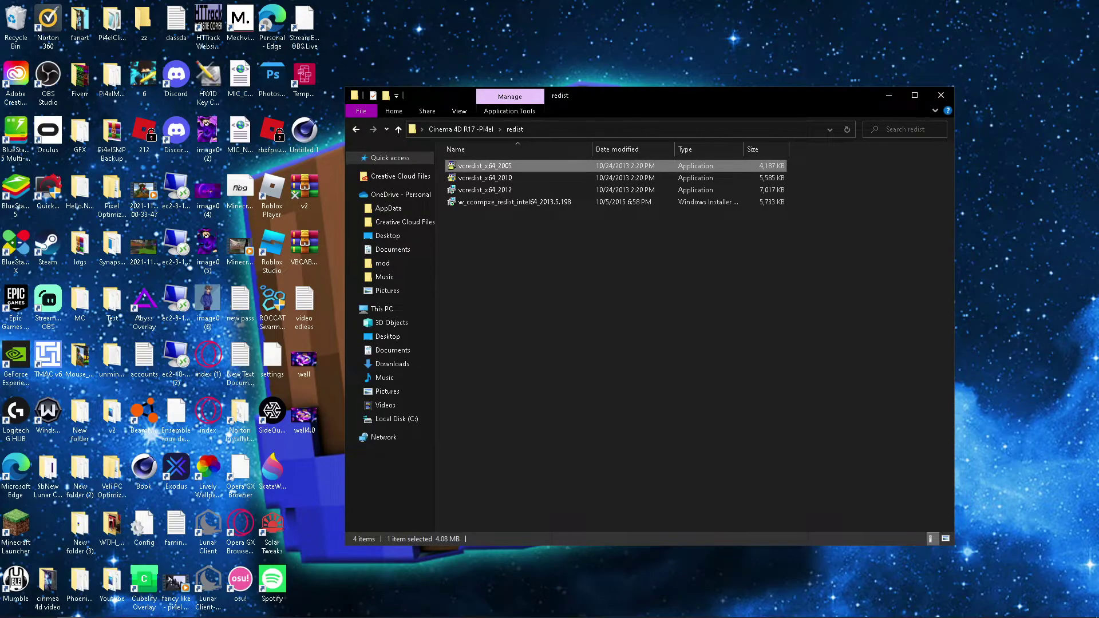
pyautogui.click(601, 303)
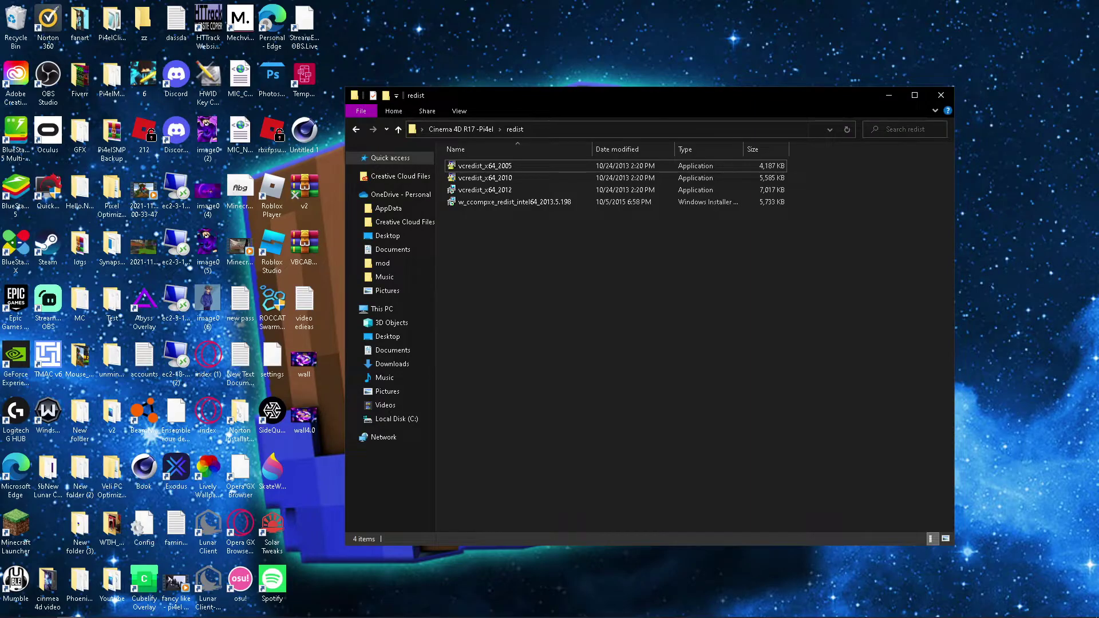
pyautogui.click(461, 130)
pyautogui.moveTo(510, 303); pyautogui.dragTo(532, 314)
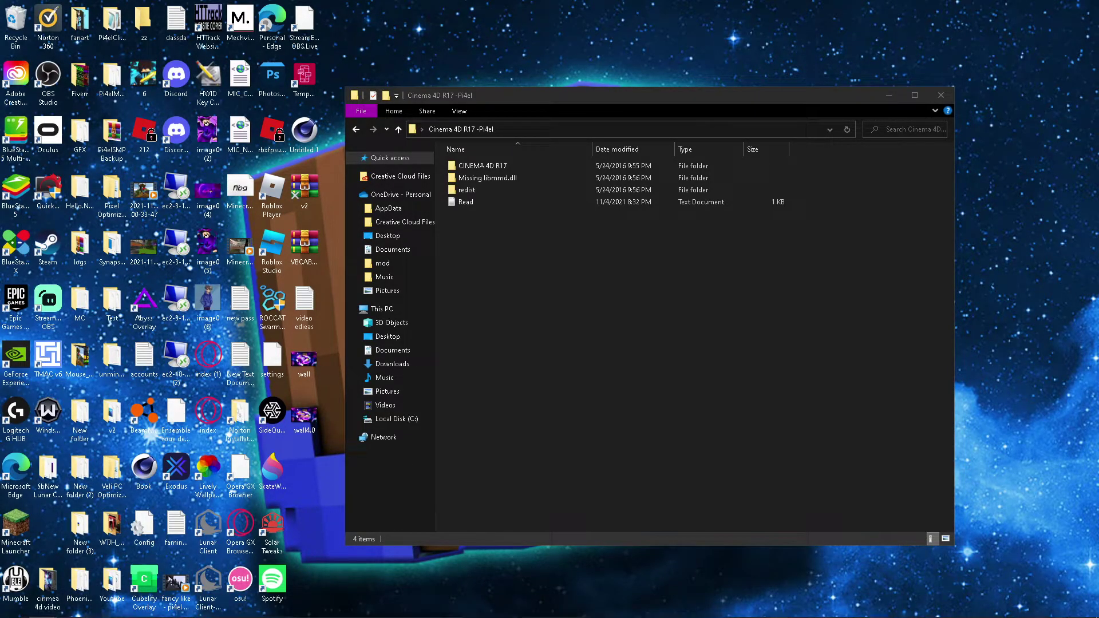
# Switch to the browser and open the downloaded Cinema 4D R17 -Pi4el zip archive from its download list
pyautogui.moveTo(0, 131); pyautogui.dragTo(549, 1)
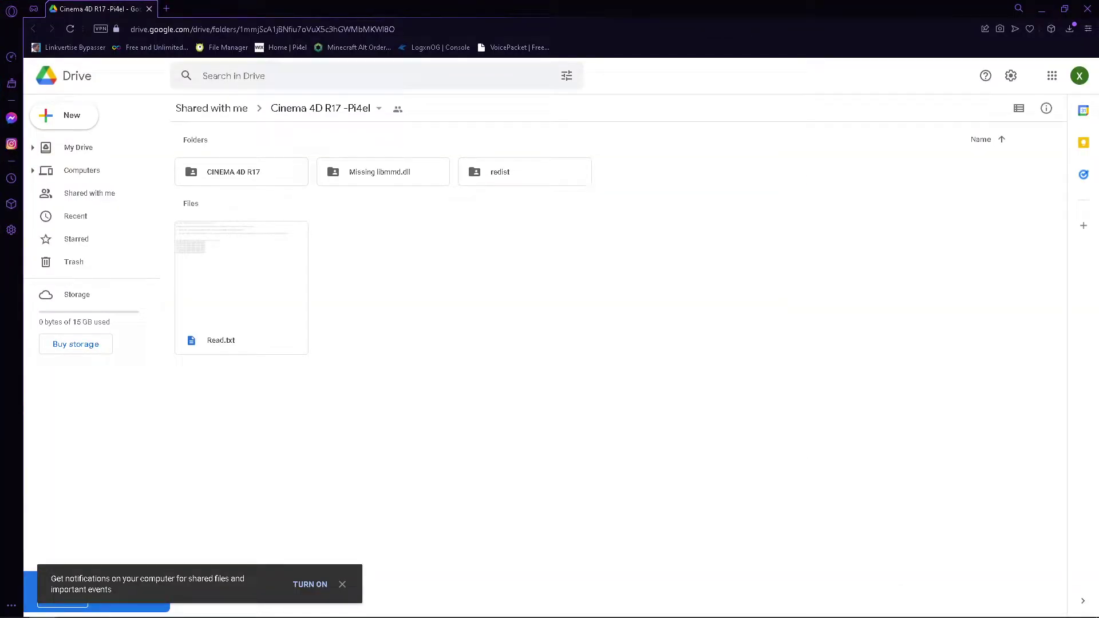
pyautogui.click(1069, 28)
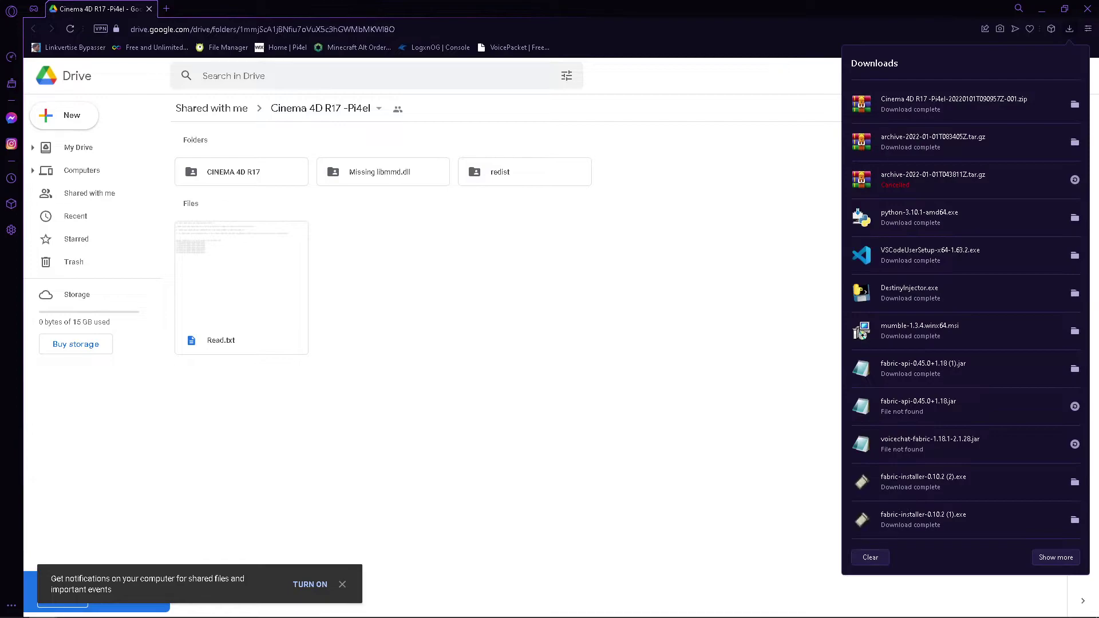
pyautogui.click(954, 103)
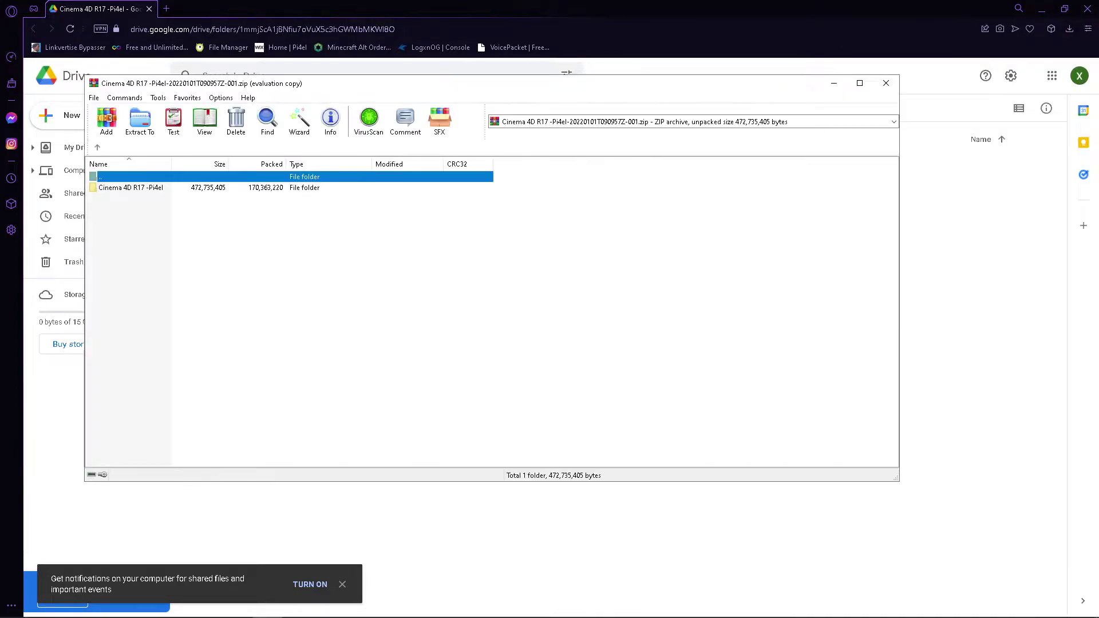
# Minimize the browser, dismiss the WinRAR license notice, extract the Cinema 4D R17 -Pi4el folder to the desktop, and close the old folder window
pyautogui.click(1042, 9)
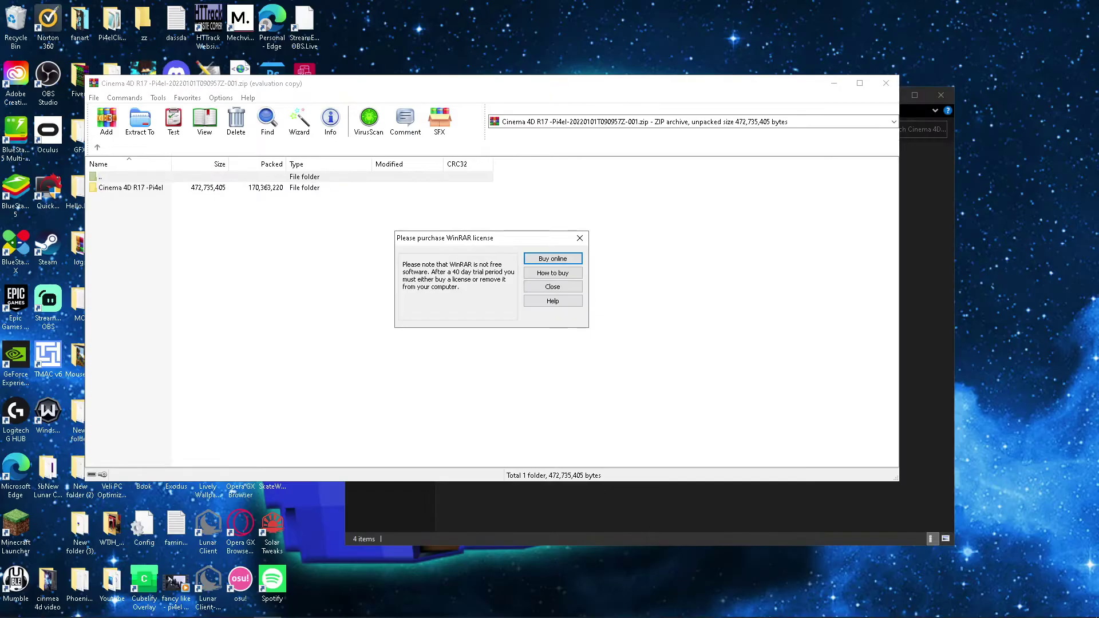
pyautogui.click(579, 238)
pyautogui.moveTo(130, 188); pyautogui.dragTo(630, 508)
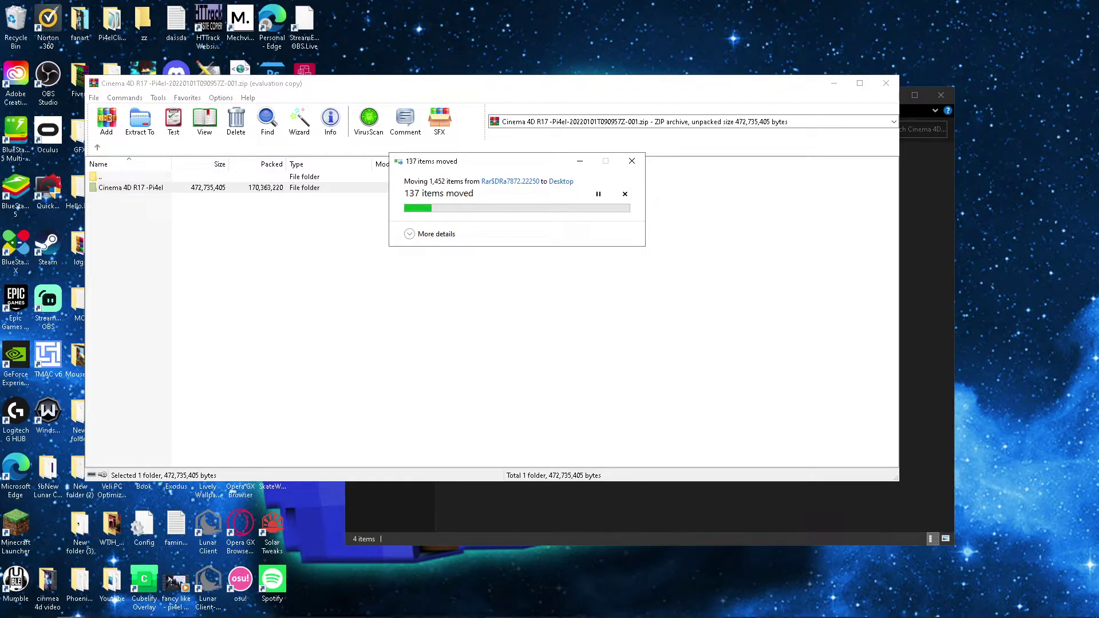
pyautogui.click(941, 95)
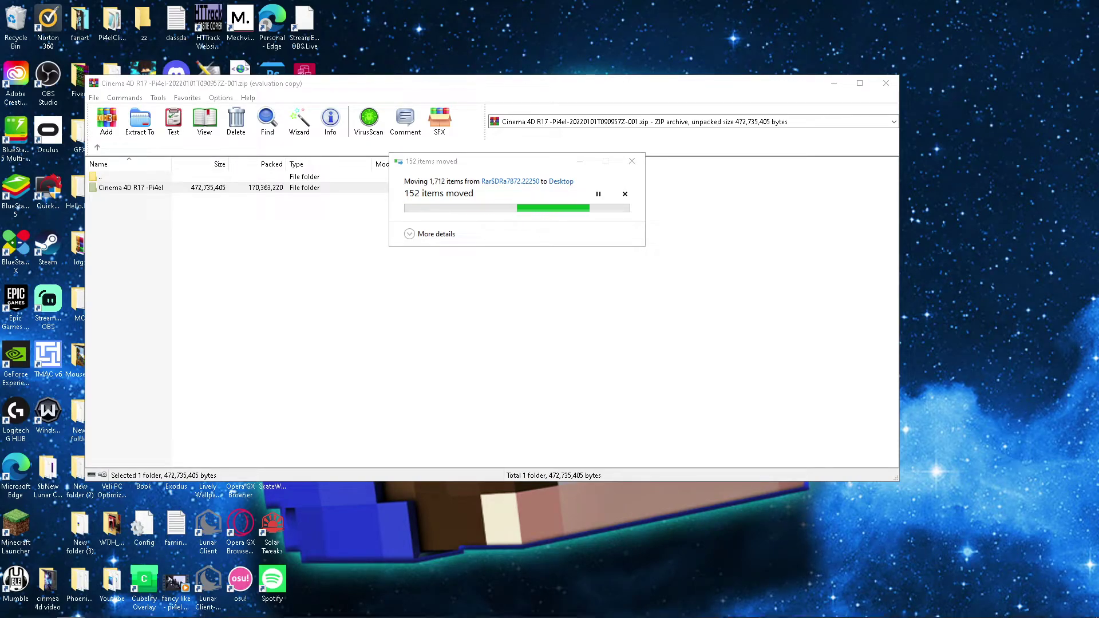
pyautogui.click(632, 161)
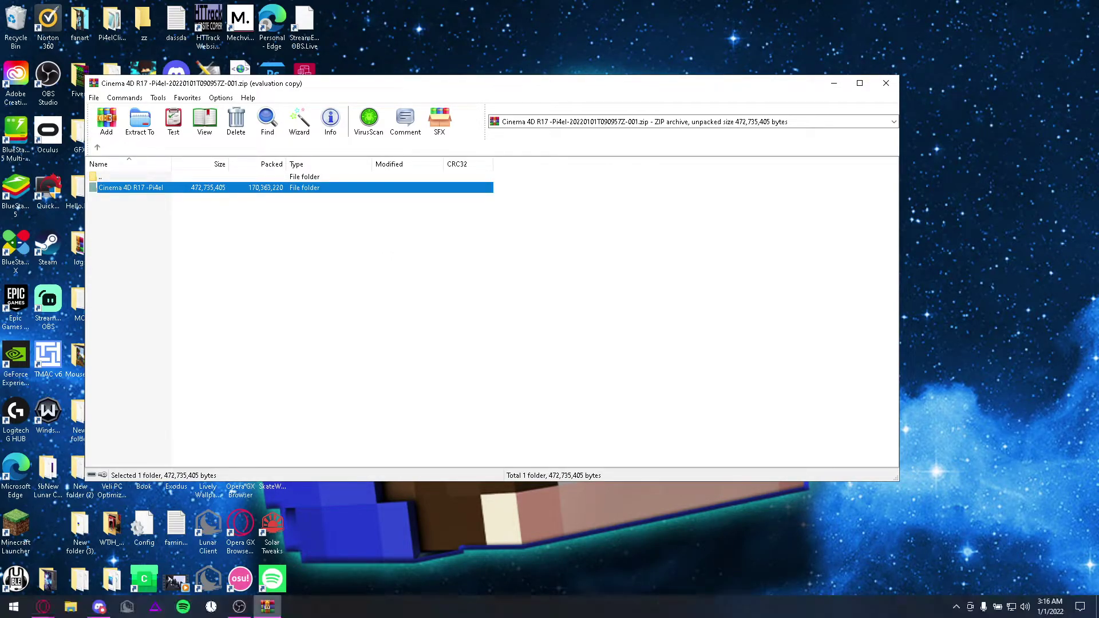
# Close the WinRAR archive window to clear the desktop
pyautogui.click(268, 607)
pyautogui.rightClick(267, 607)
pyautogui.click(266, 584)
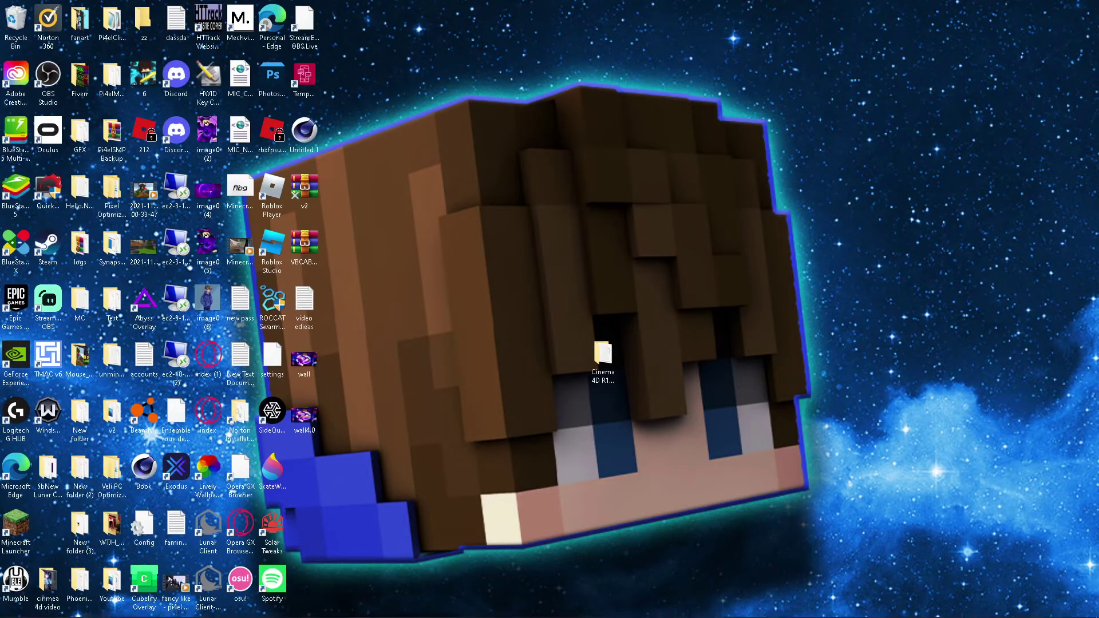
# Move the extracted Cinema 4D R17 -Pi4el folder below the wall4.0 icon and sort the desktop icons
pyautogui.moveTo(603, 354); pyautogui.dragTo(304, 467)
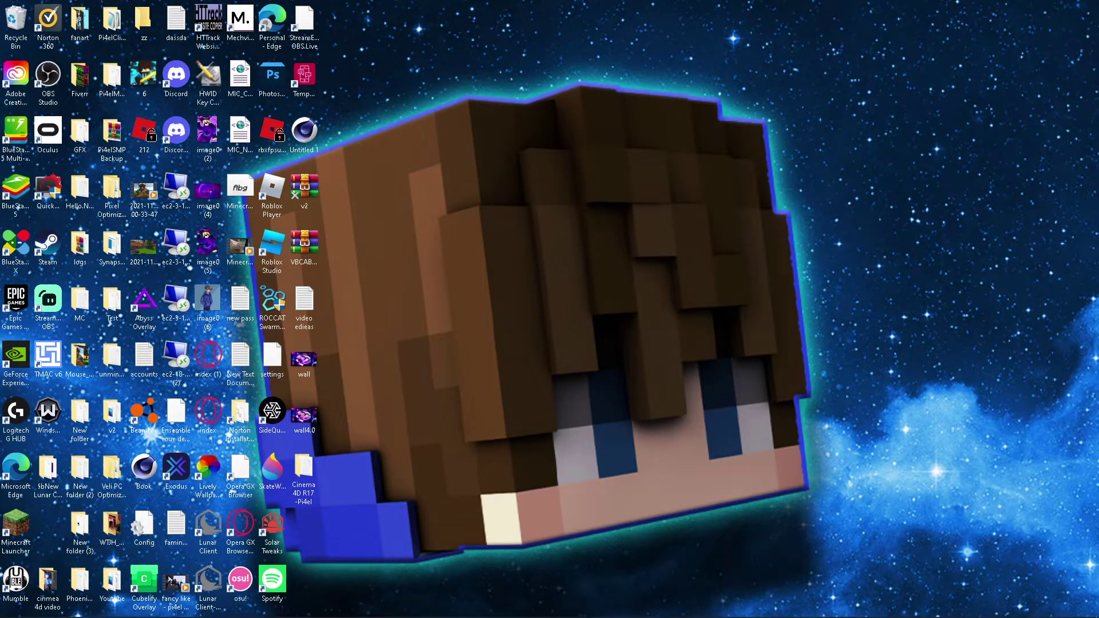
pyautogui.rightClick(480, 414)
pyautogui.moveTo(514, 436)
pyautogui.click(636, 437)
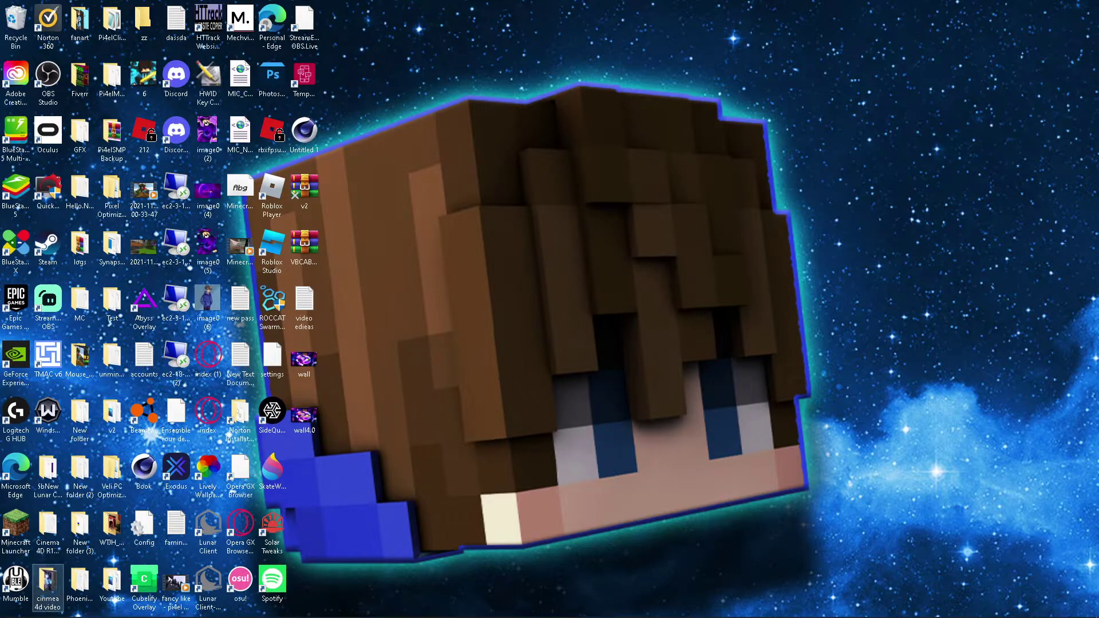
# Open the cinmea 4d video folder and view the ghsddsjh screenshot of the Cinema 4D registration form
pyautogui.doubleClick(48, 584)
pyautogui.doubleClick(538, 180)
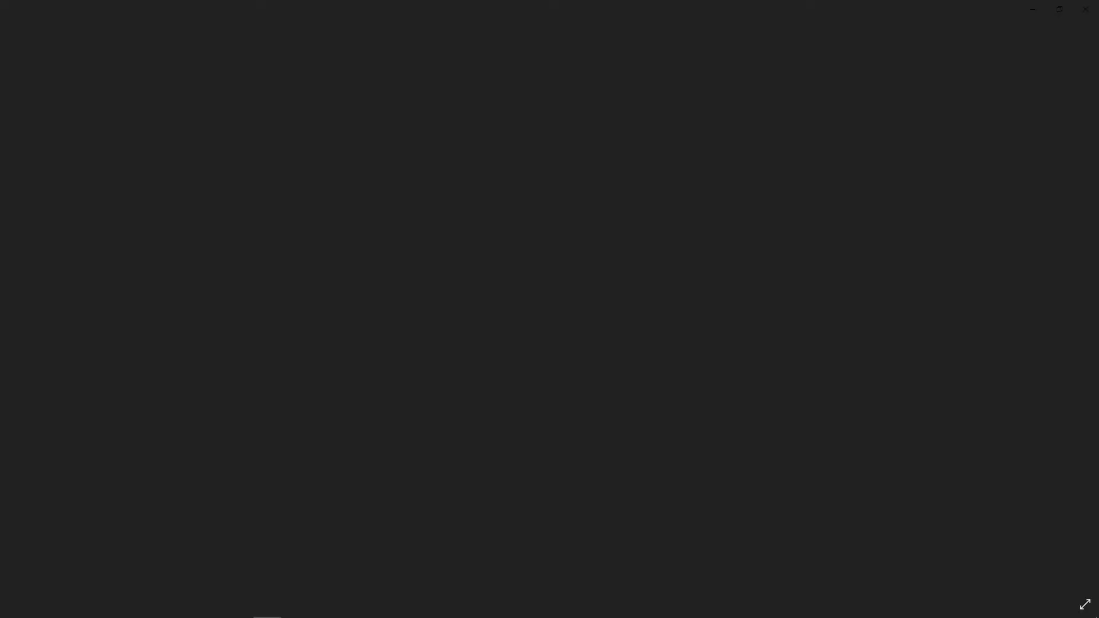
pyautogui.scroll(2, 504, 301)
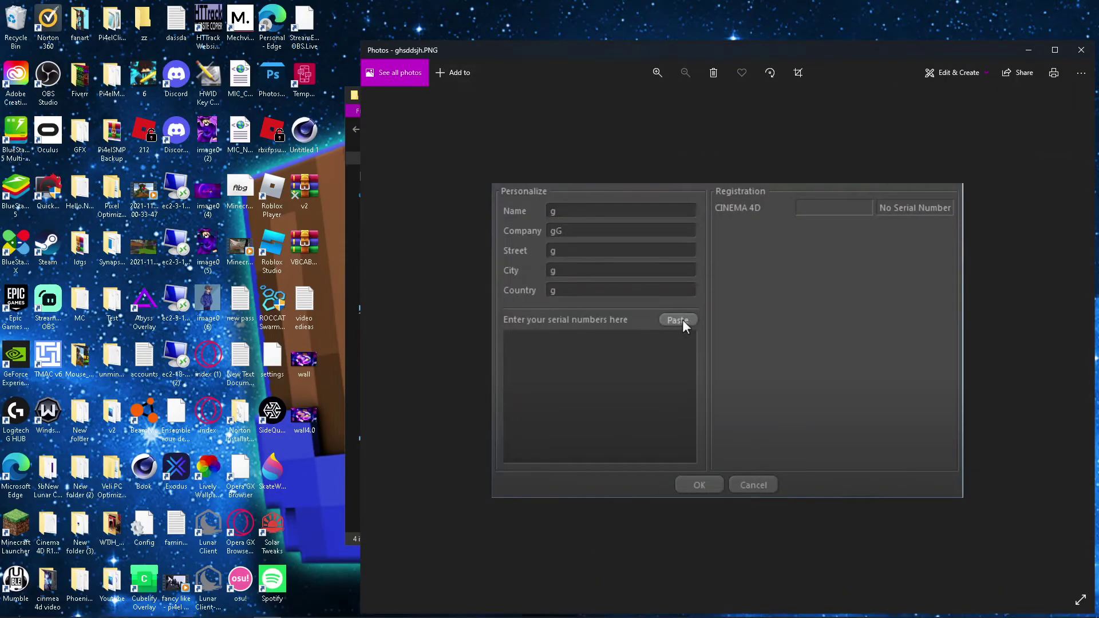
# Open the Numbers text file, maximize the ghsddsjh image, and place the text window over the image's registration area
pyautogui.click(441, 95)
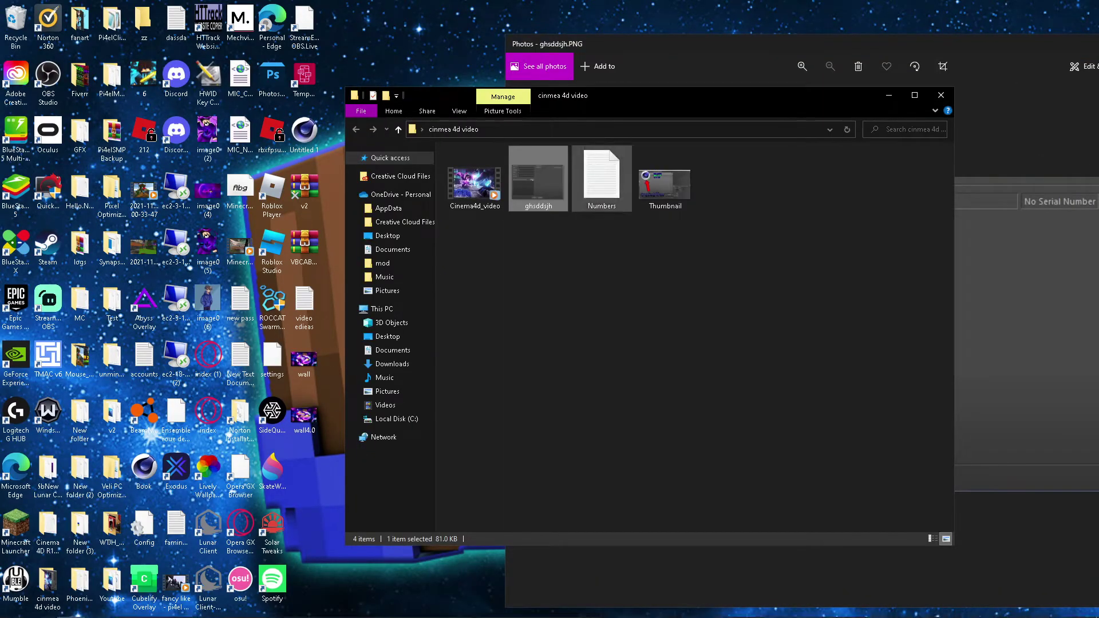
pyautogui.doubleClick(602, 178)
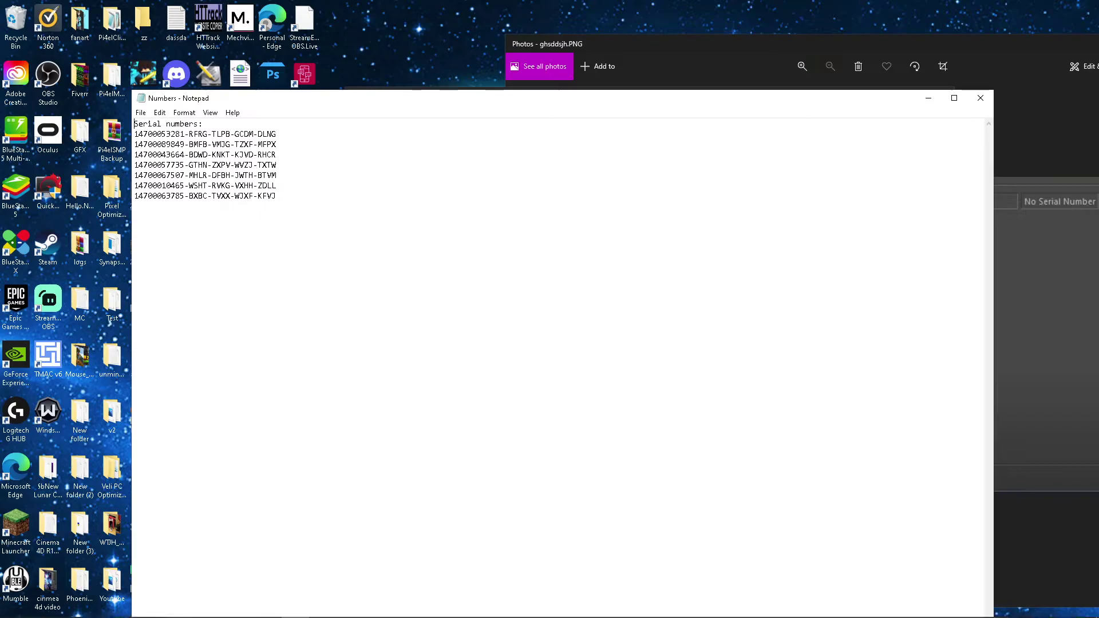
pyautogui.click(935, 97)
pyautogui.click(939, 97)
pyautogui.moveTo(756, 41); pyautogui.dragTo(464, 1)
pyautogui.scroll(3, 550, 323)
pyautogui.click(296, 607)
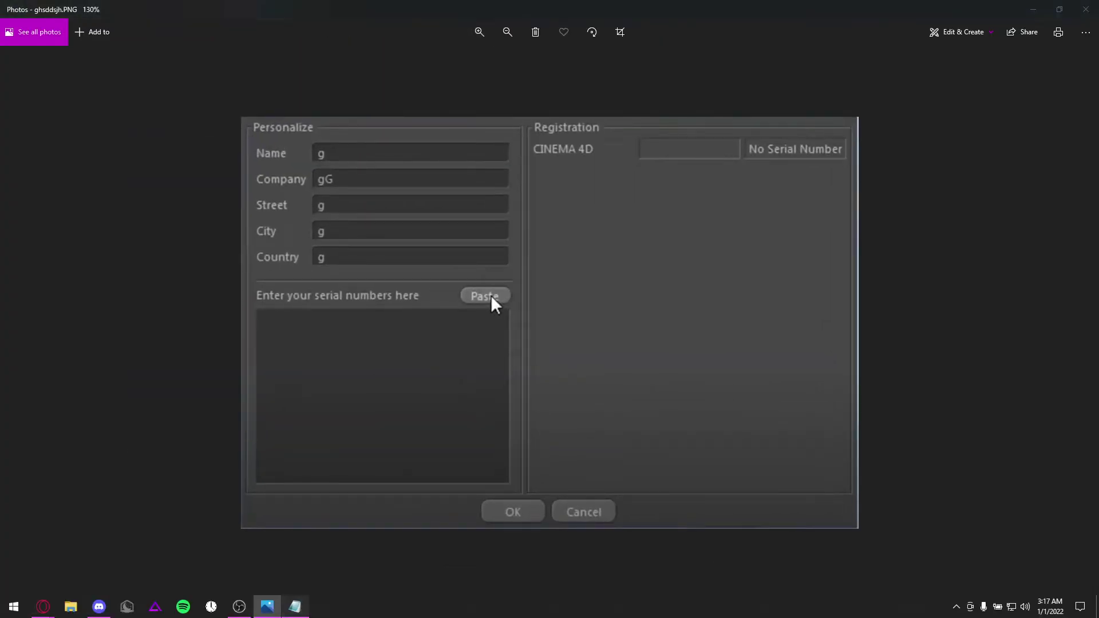
pyautogui.moveTo(461, 94); pyautogui.dragTo(786, 61)
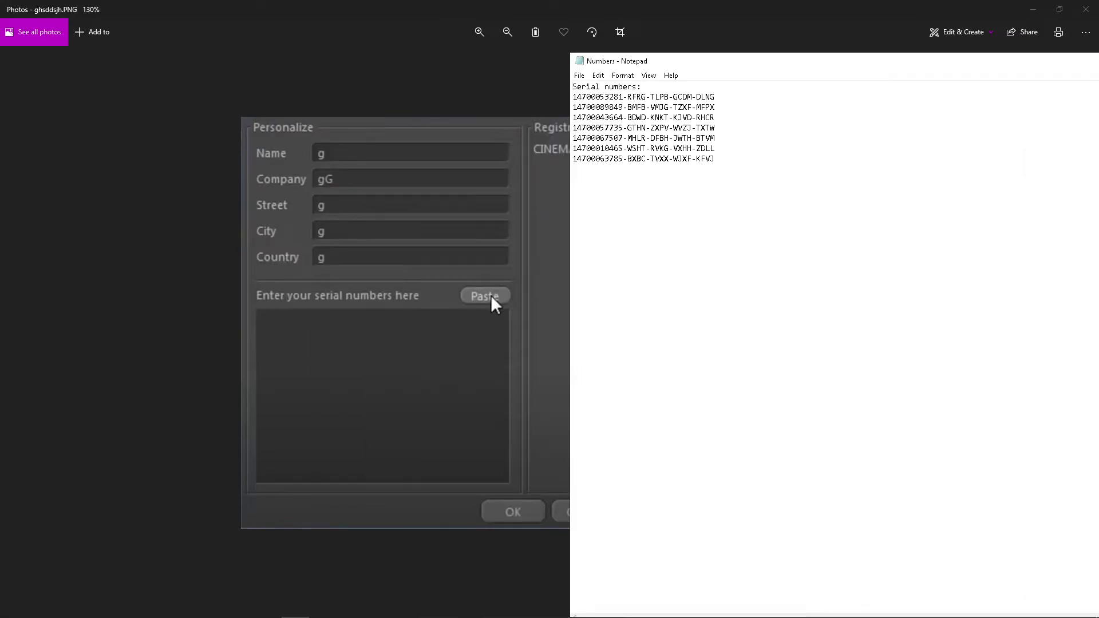